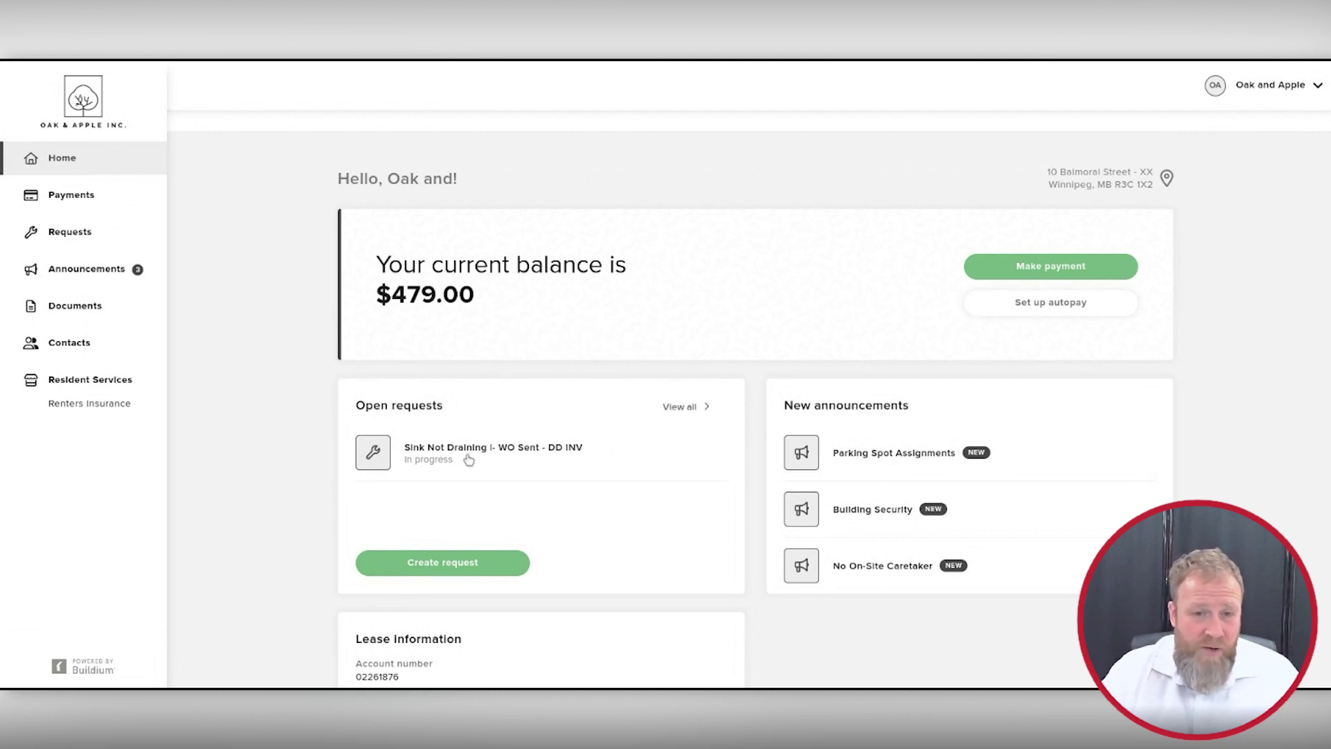
# Step: Browse the open and closed request lists, then start a new request
pyautogui.click(680, 408)
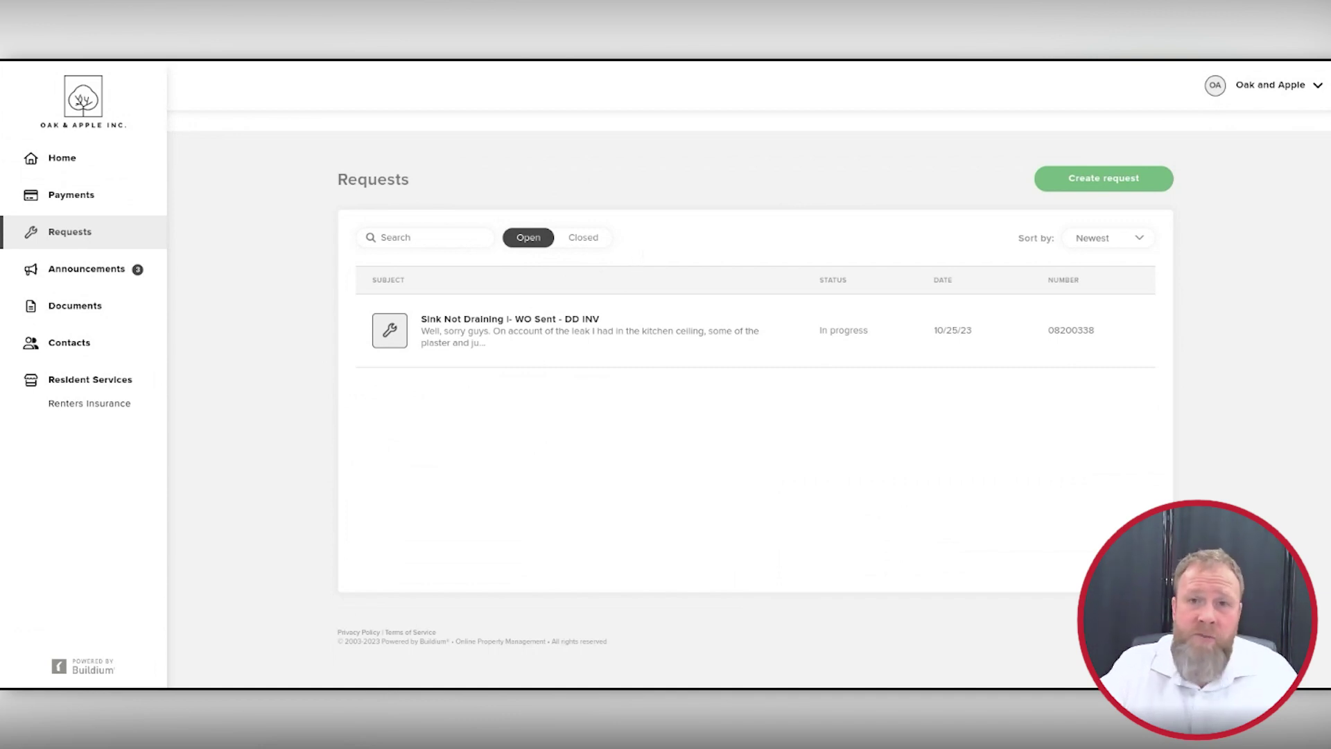
pyautogui.click(591, 239)
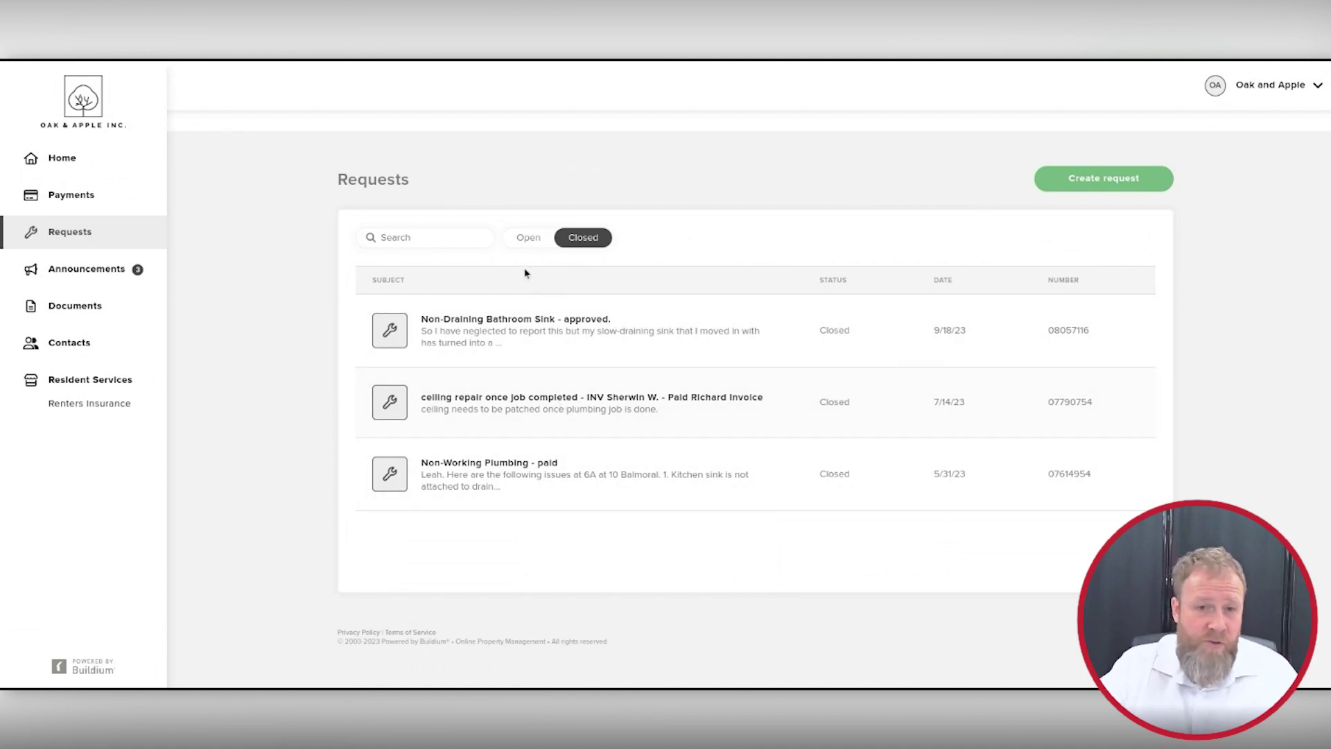
pyautogui.click(531, 245)
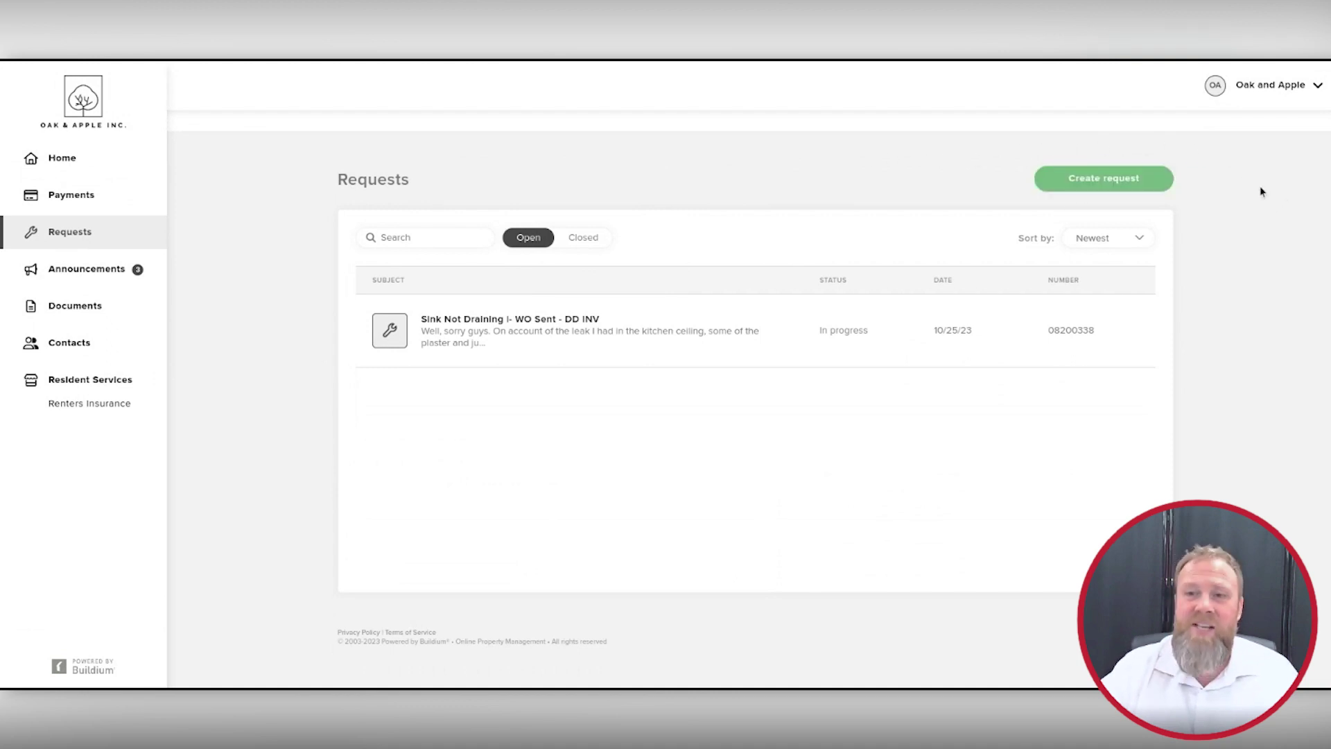
pyautogui.click(1084, 179)
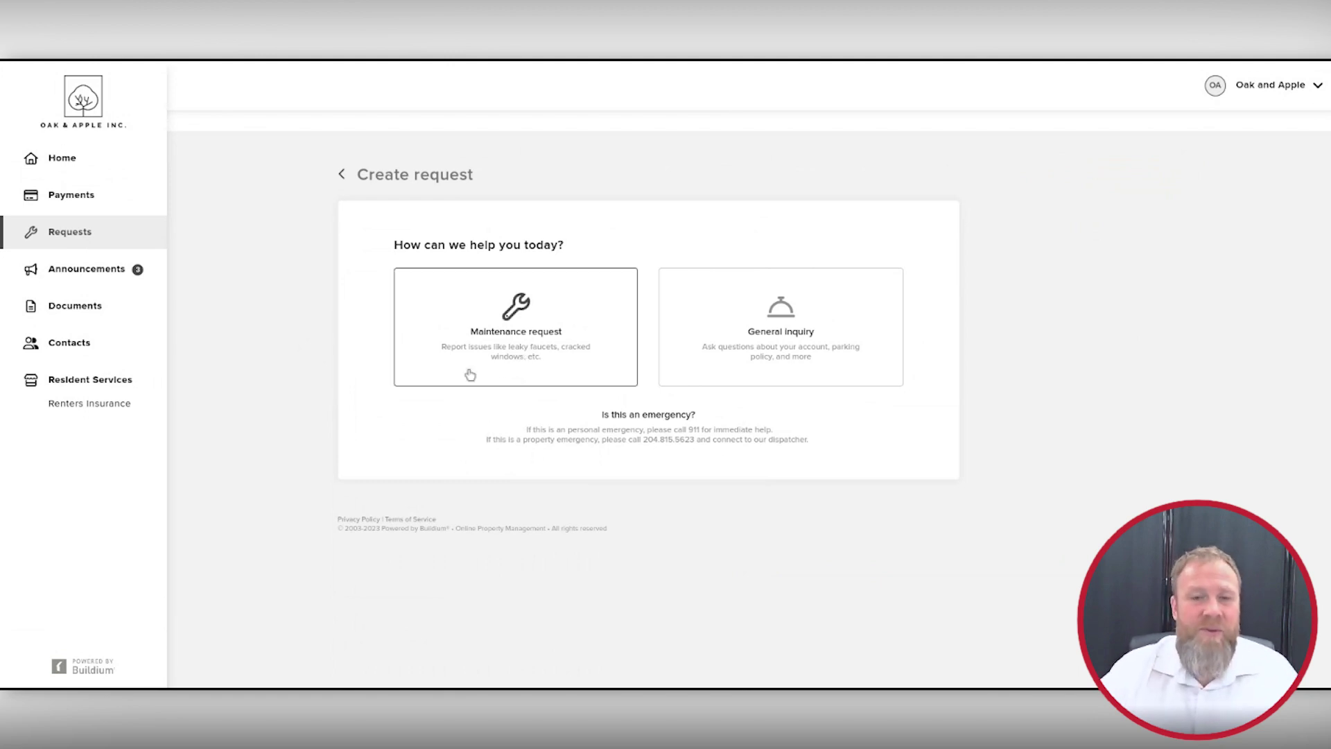
# Step: Choose a maintenance request with category Key and lock
pyautogui.click(524, 334)
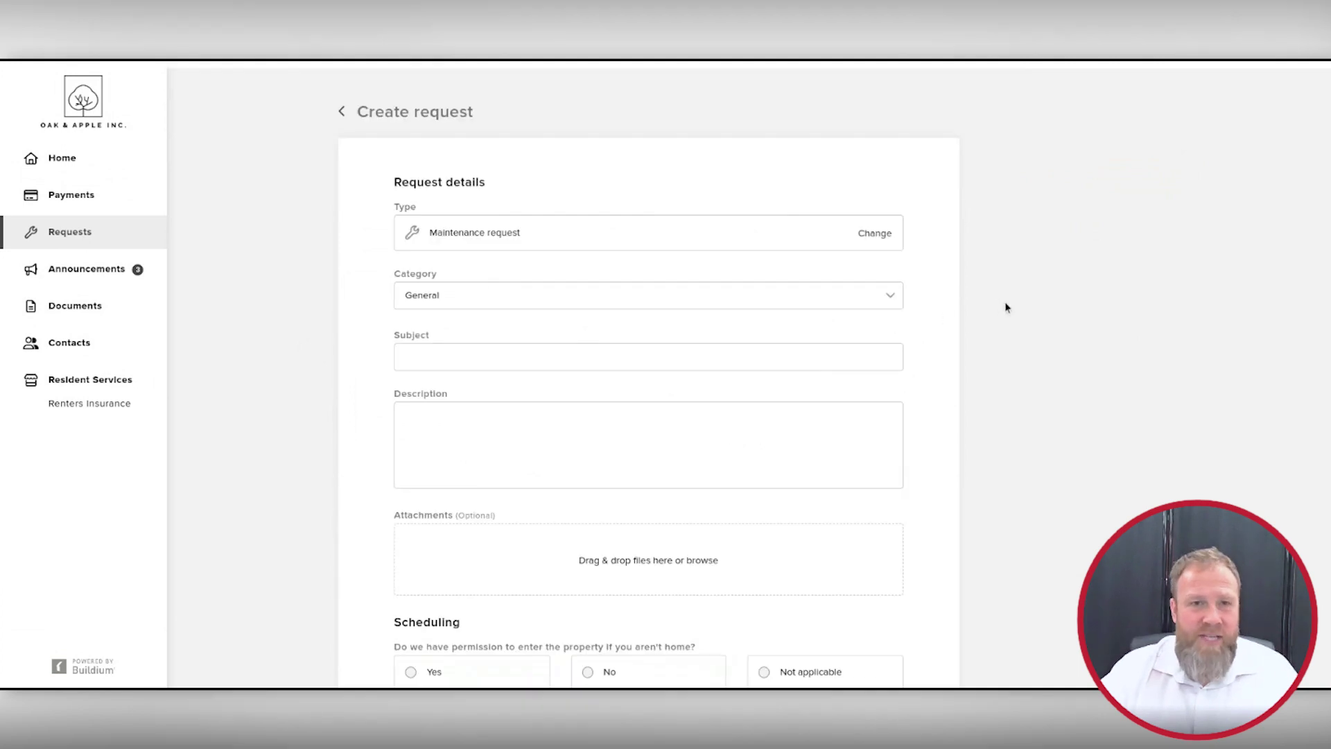
pyautogui.scroll(-1, 1004, 307)
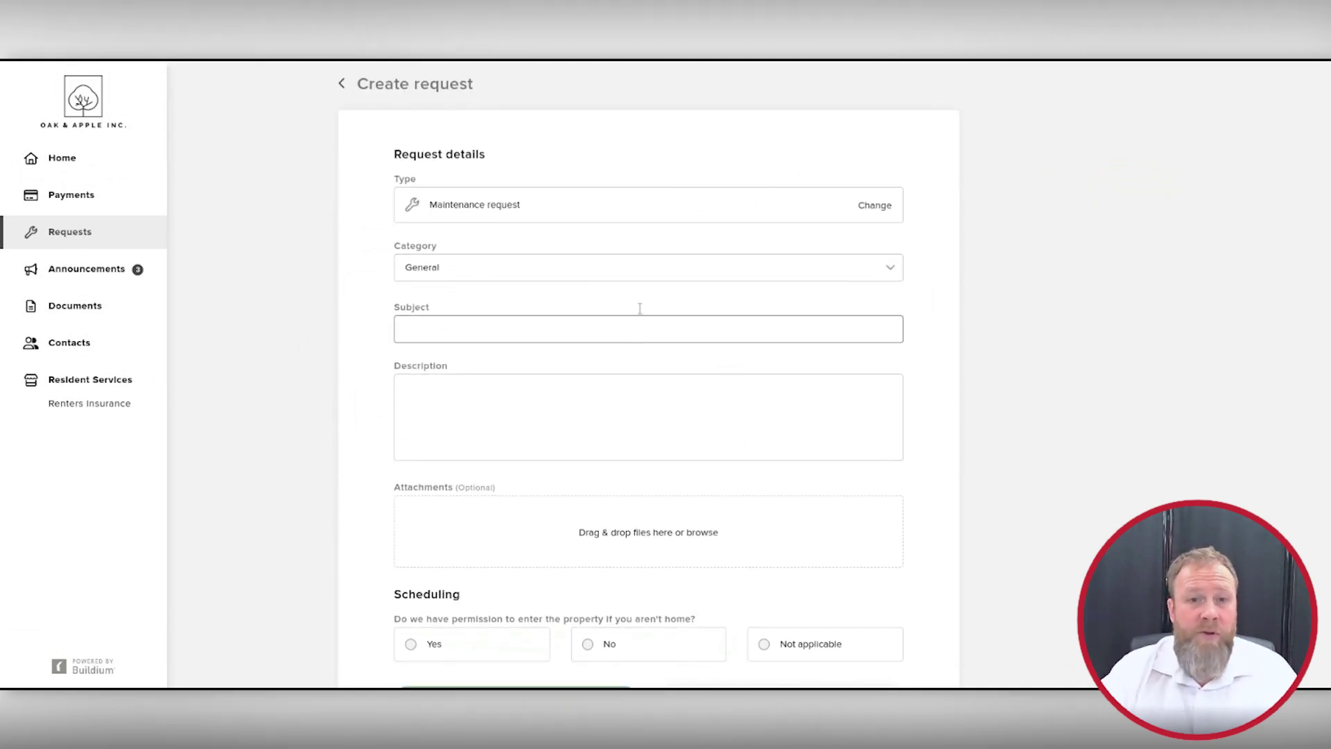
pyautogui.click(890, 268)
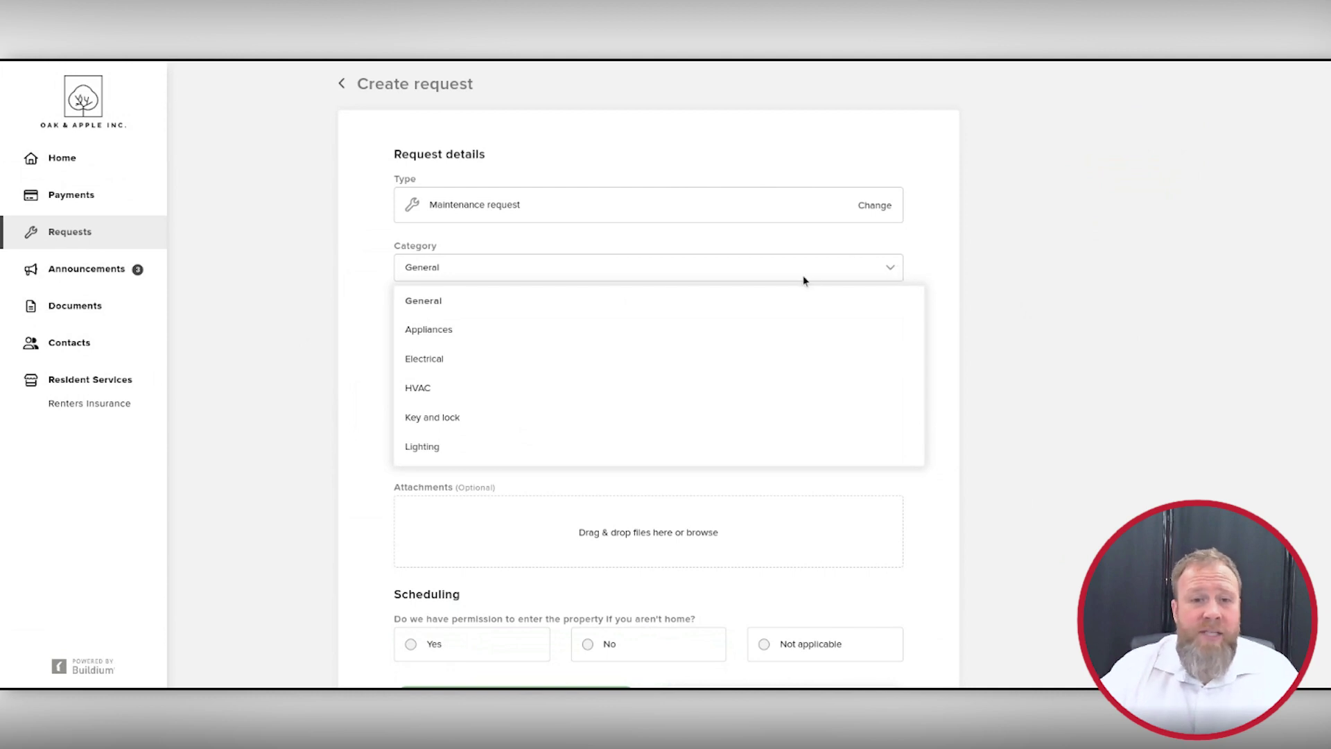
pyautogui.scroll(-2, 485, 343)
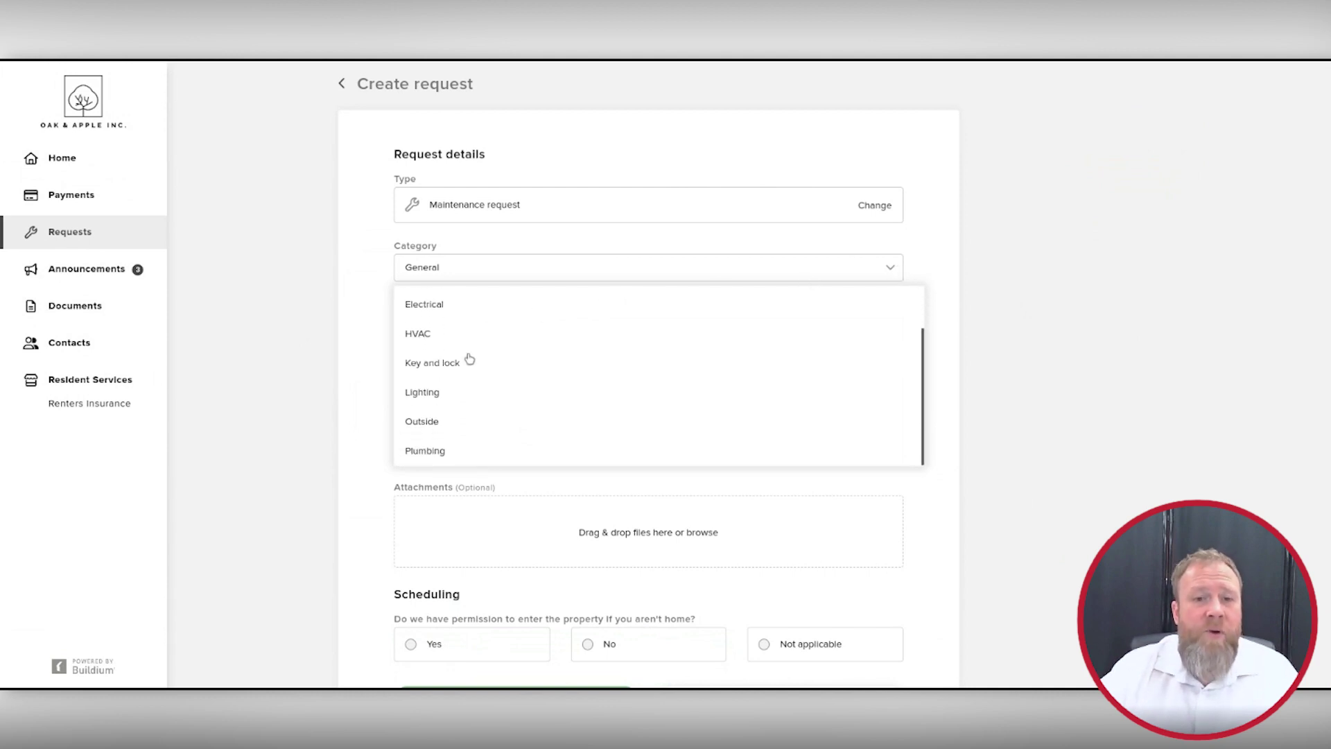
pyautogui.scroll(-1, 451, 375)
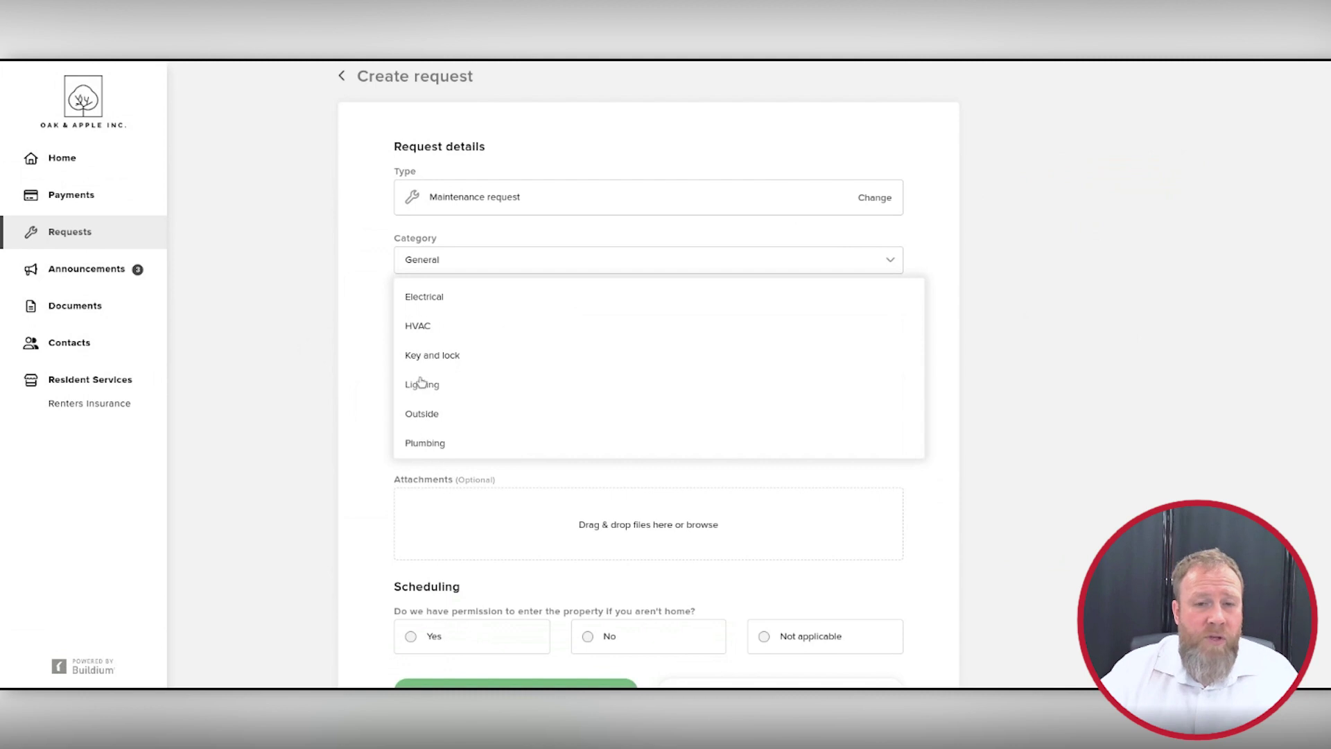
pyautogui.click(446, 358)
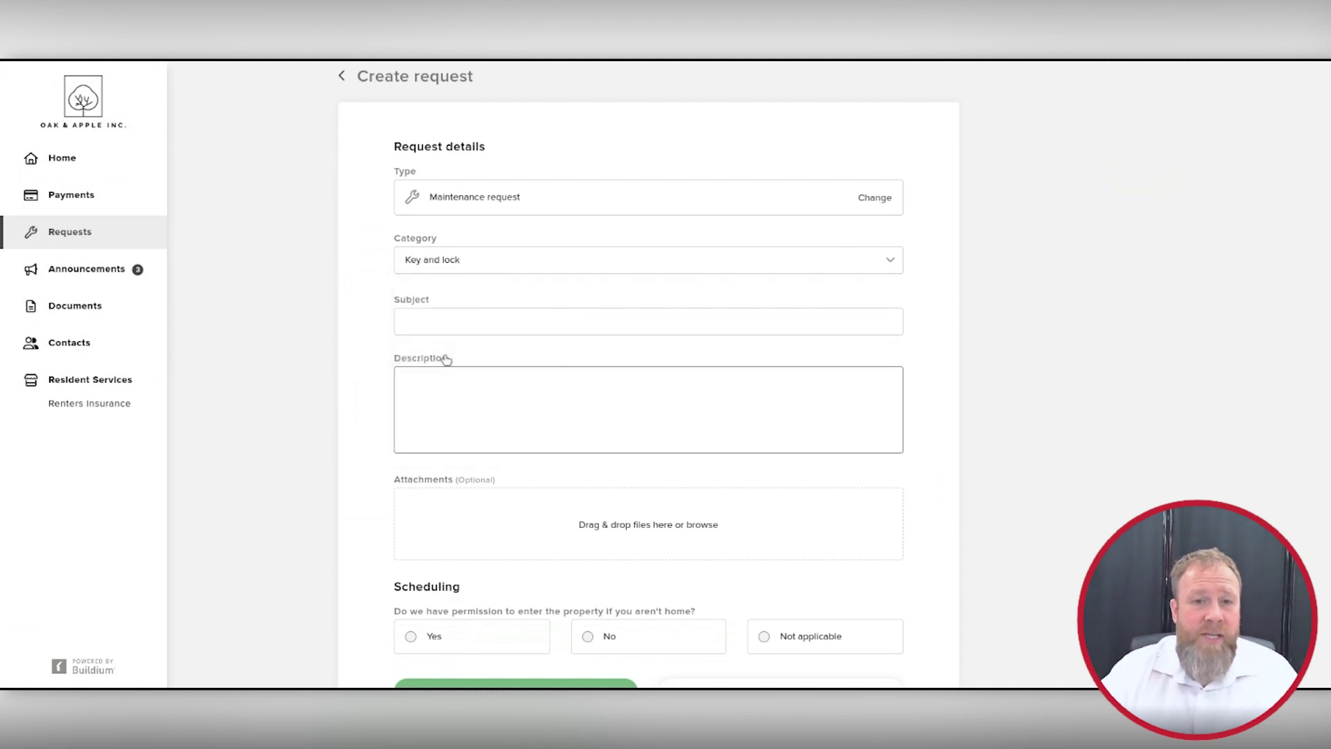
# Step: Enter subject 'Key is Sticking in Lock.' and a description saying the deadbolt sticks when the key goes in
pyautogui.click(573, 321)
pyautogui.write('Key is Sticking in Lock.')
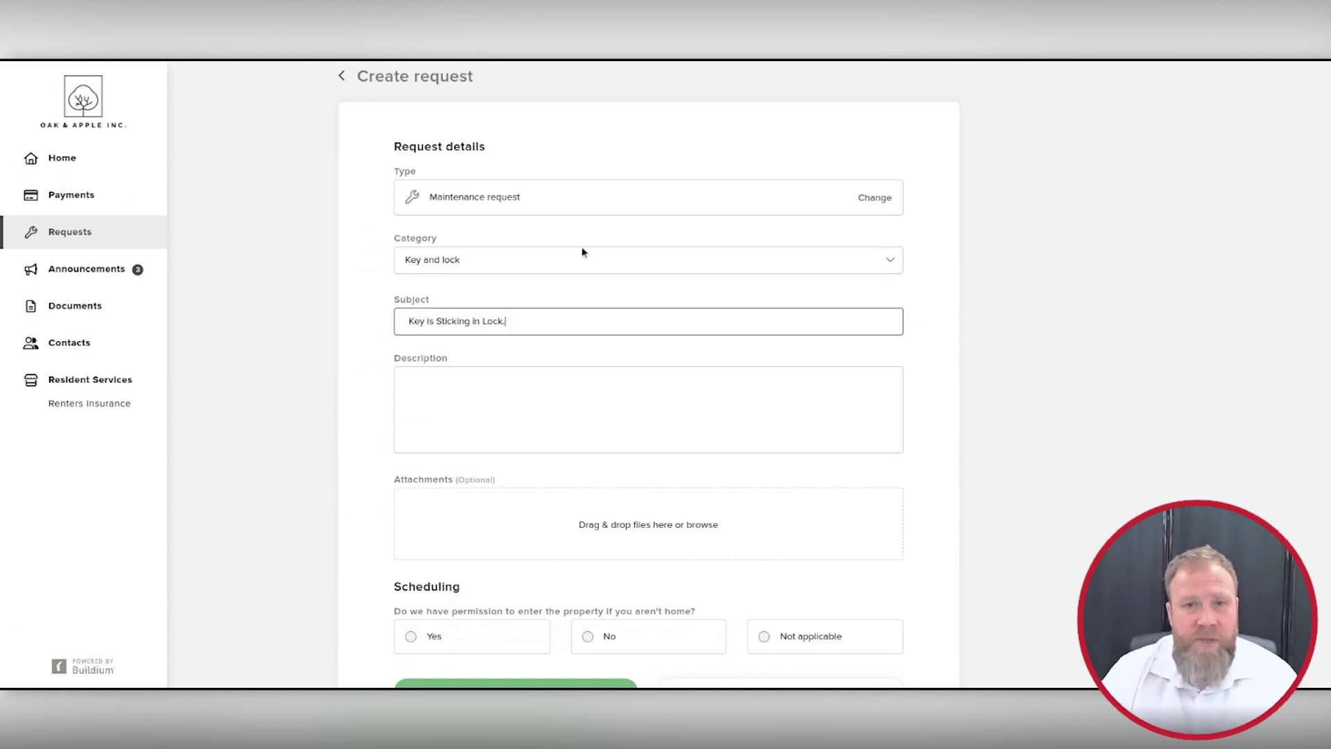
pyautogui.press('Tab')
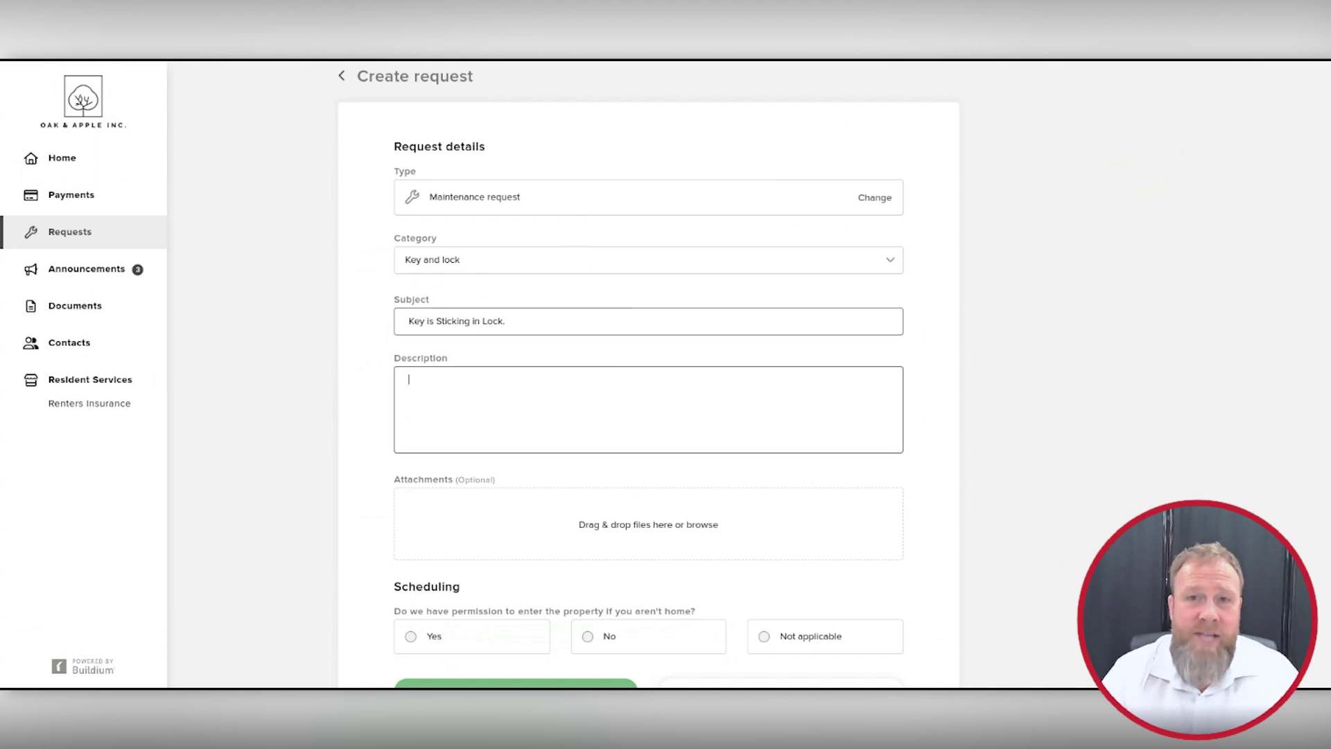
pyautogui.write('Hello.')
pyautogui.press('Return')
pyautogui.write('My deadbolt on my ')
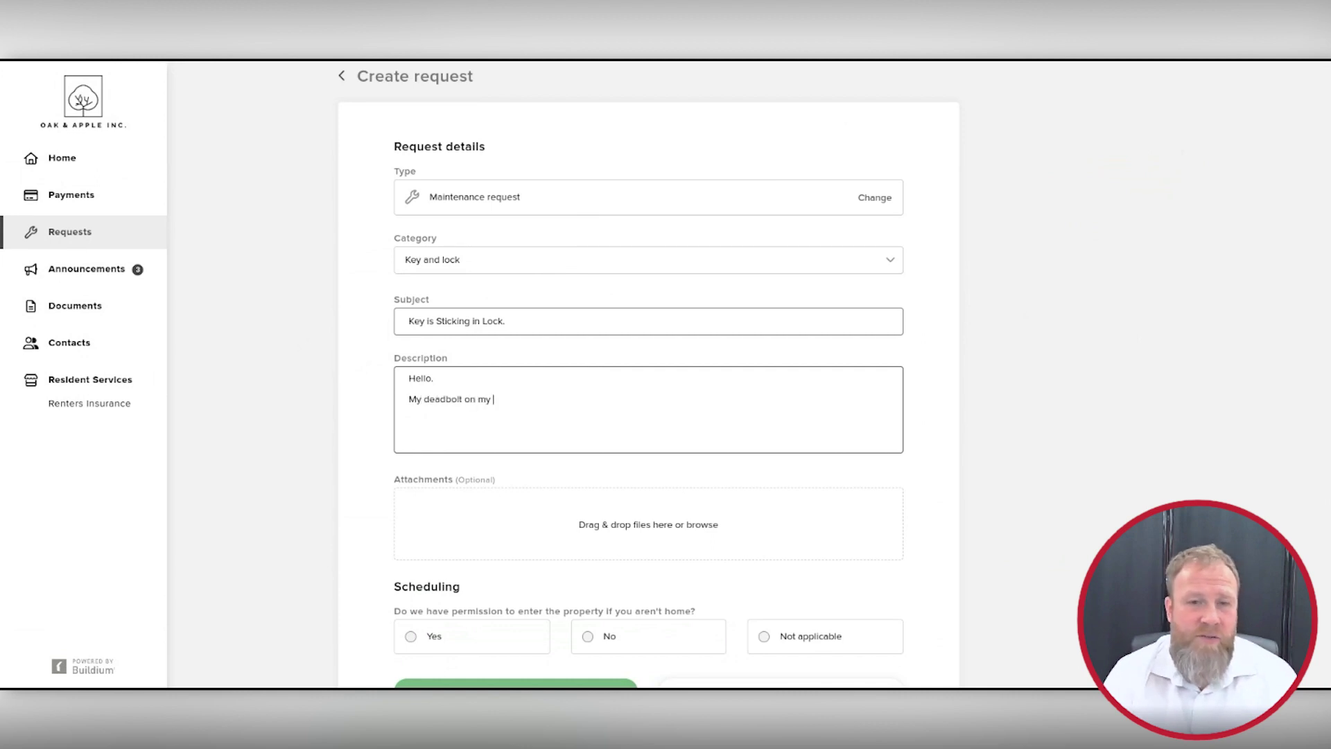
pyautogui.write('door is sticking ')
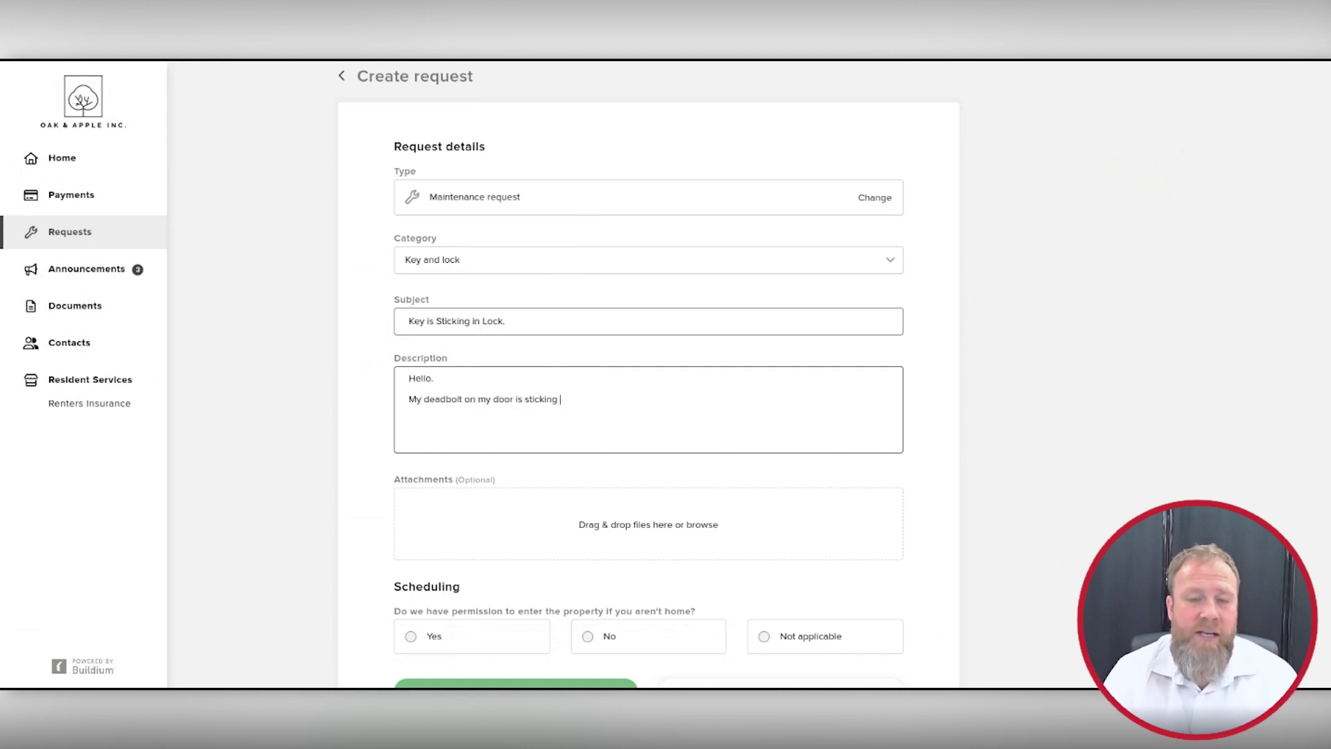
pyautogui.write('when I put my key in.')
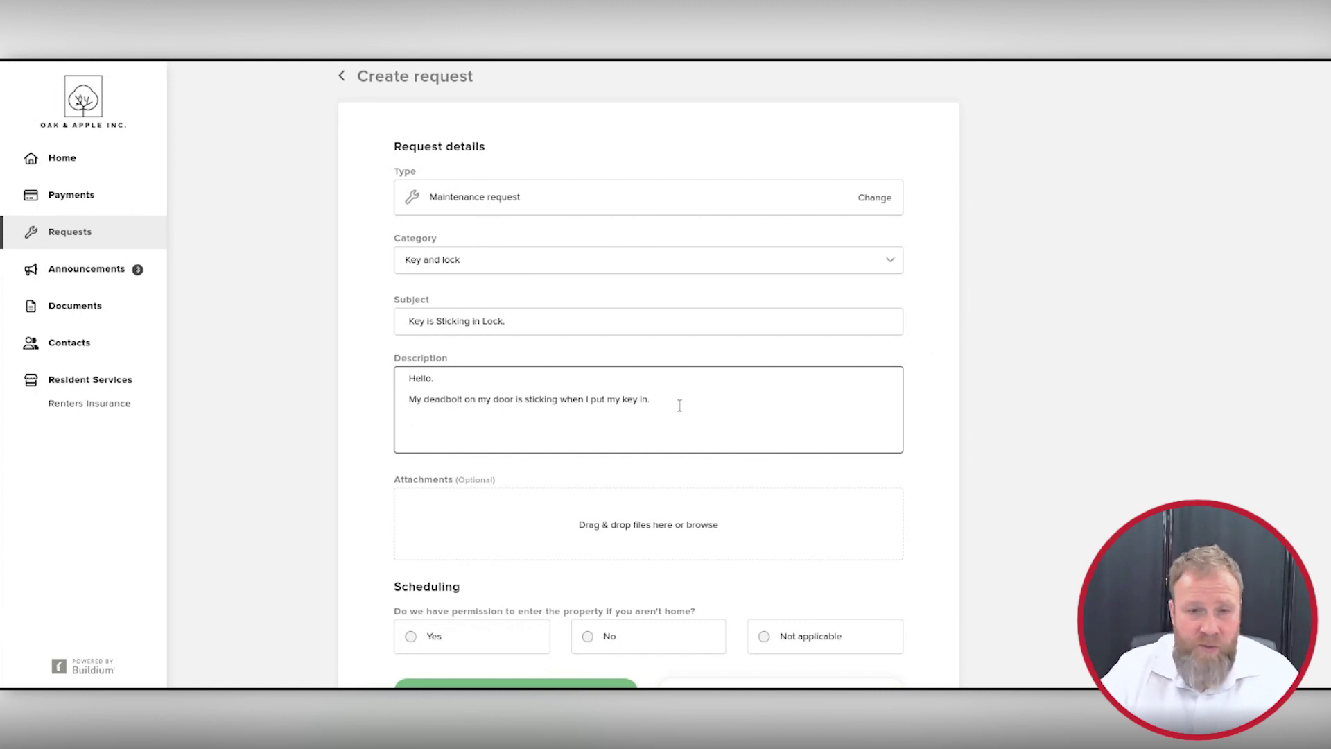
pyautogui.scroll(-1, 918, 359)
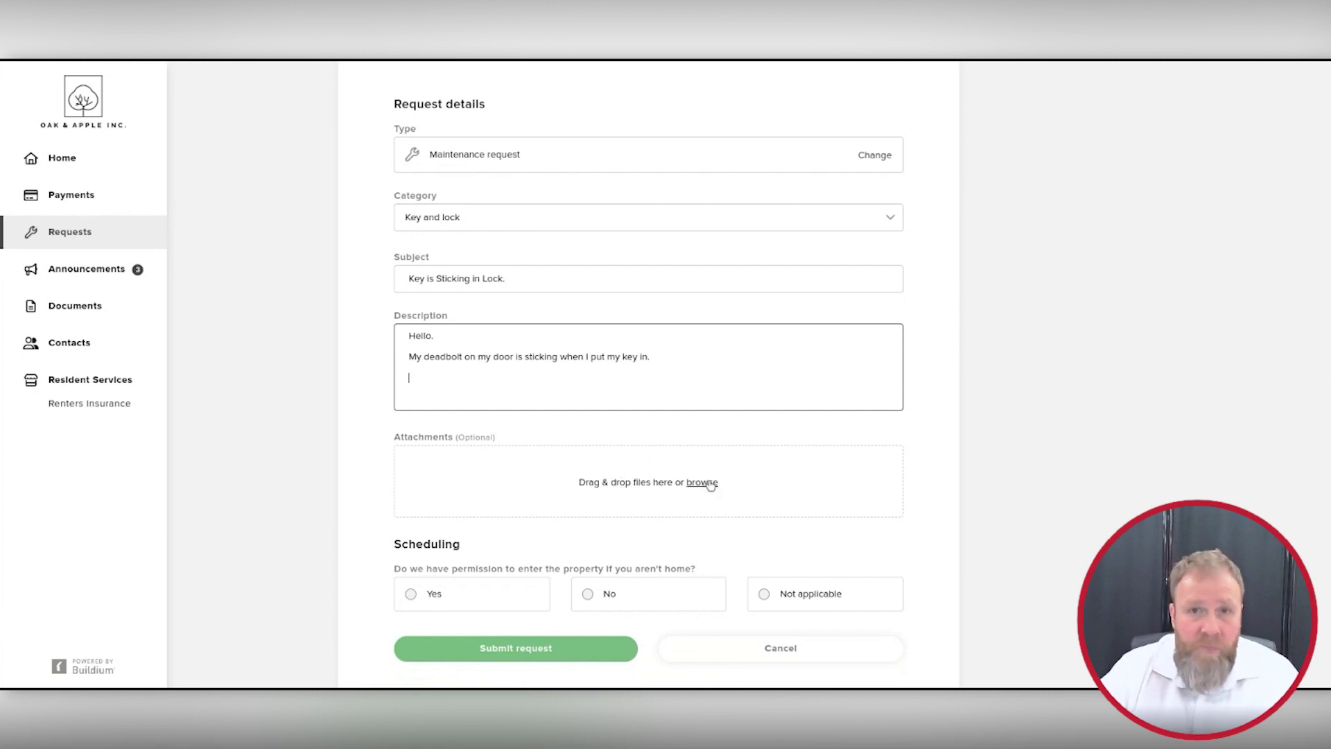
# Step: Add a period to the request subject
pyautogui.scroll(-2, 1022, 330)
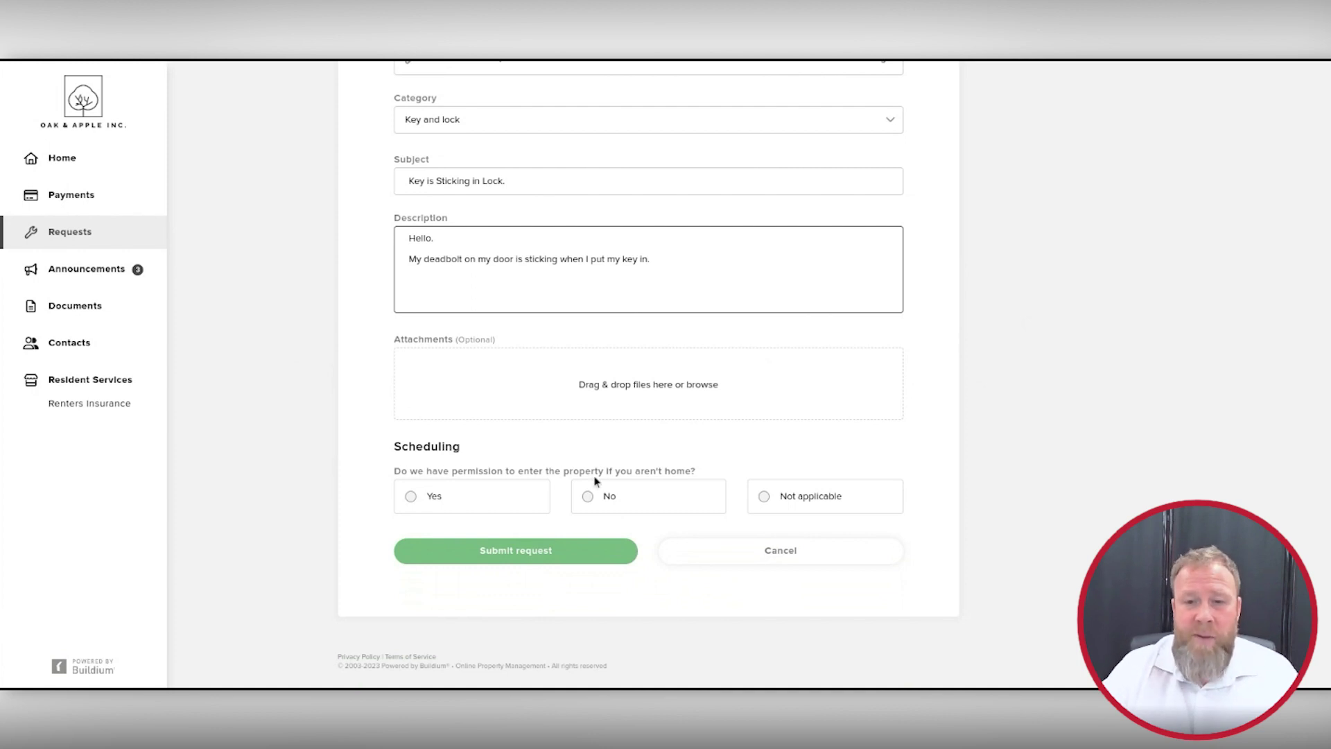
pyautogui.click(492, 185)
pyautogui.write('.')
pyautogui.click(740, 268)
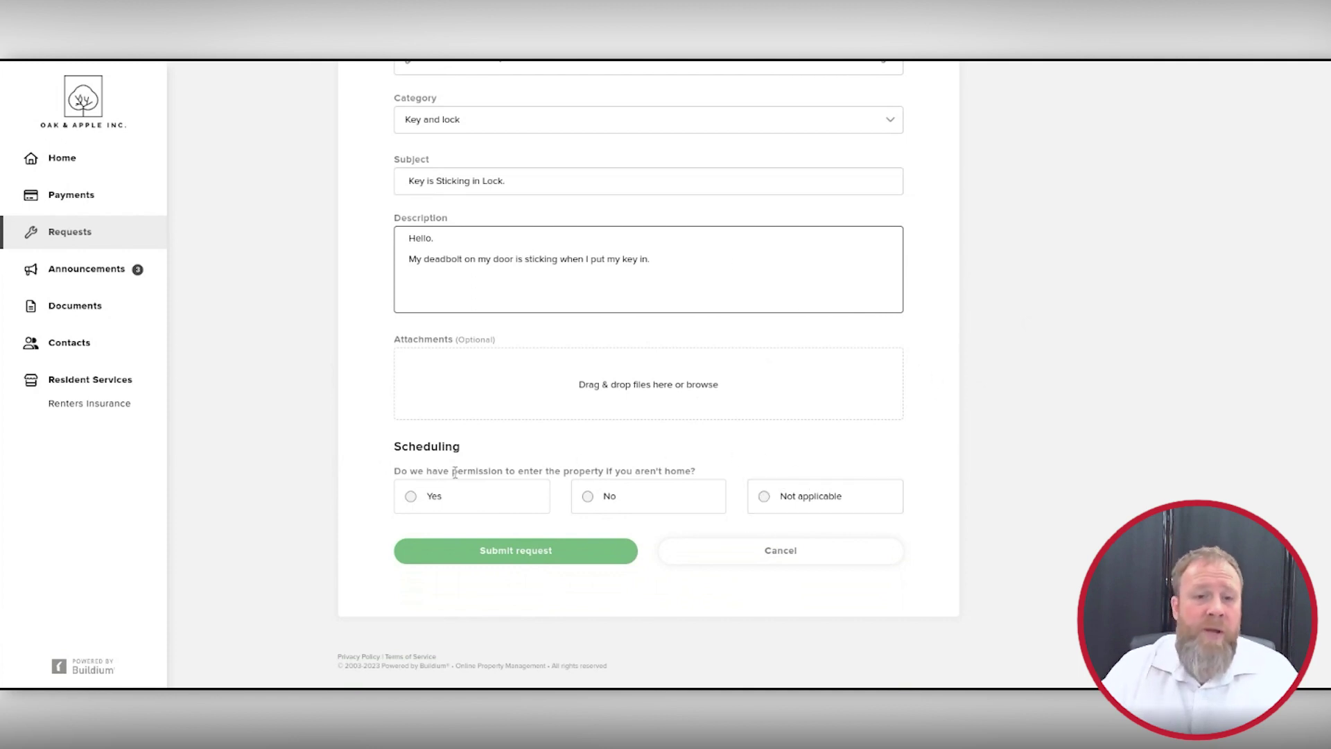
# Step: Grant entry permission, answer no pets, add the note 'You can do my dishes while I'm gone if you want!' and submit
pyautogui.click(412, 496)
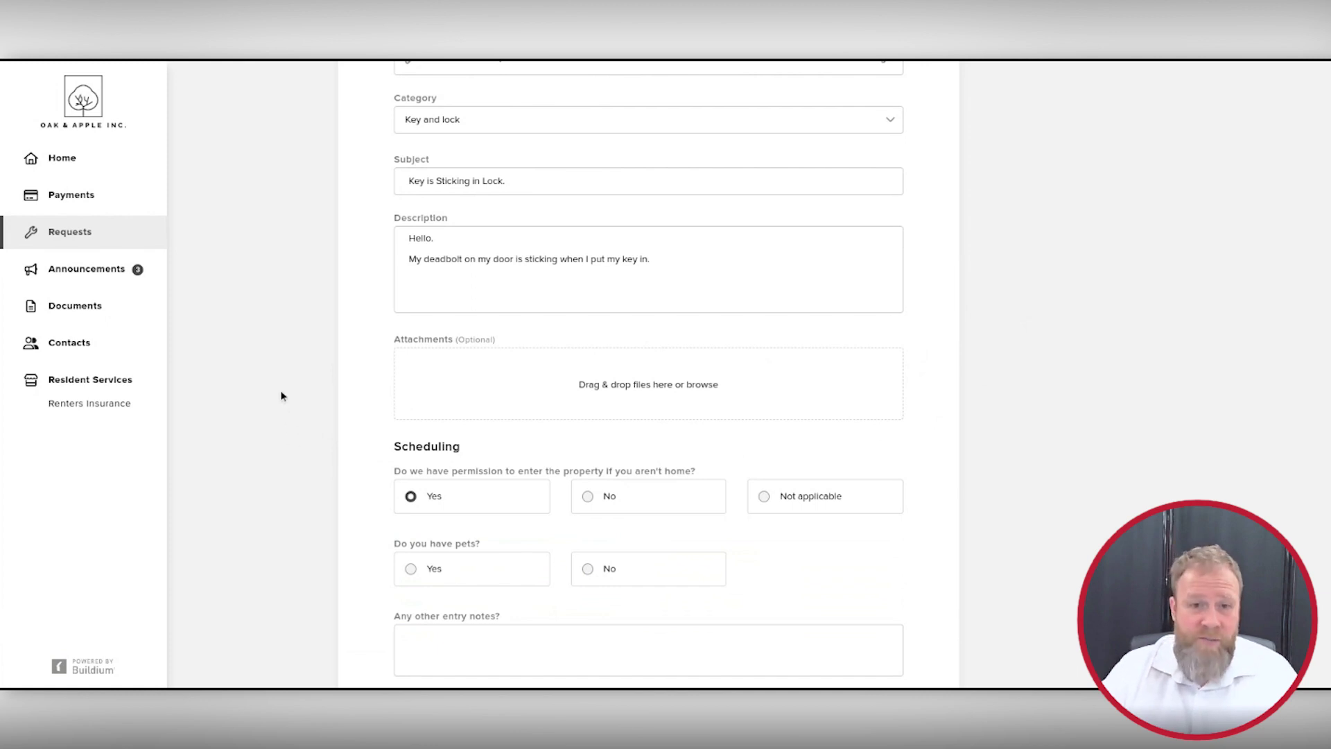
pyautogui.scroll(-3, 321, 357)
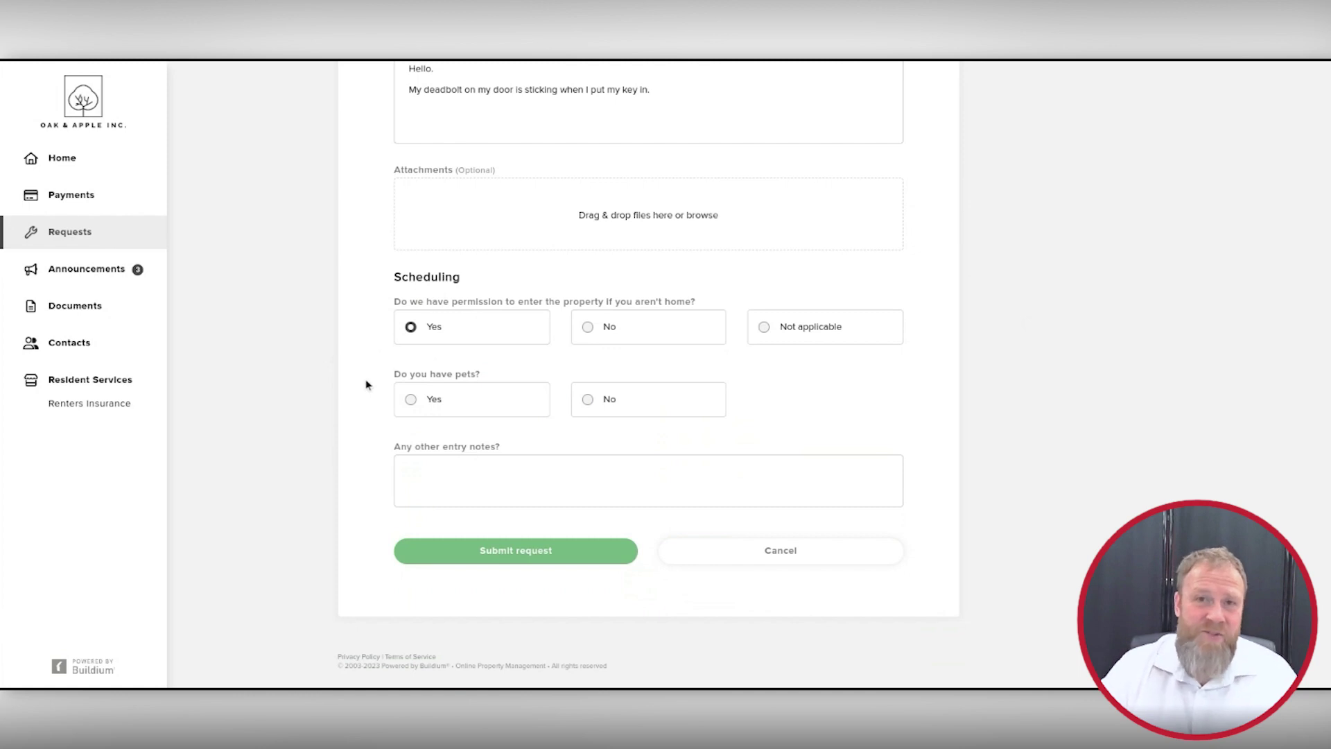
pyautogui.click(587, 400)
pyautogui.click(690, 478)
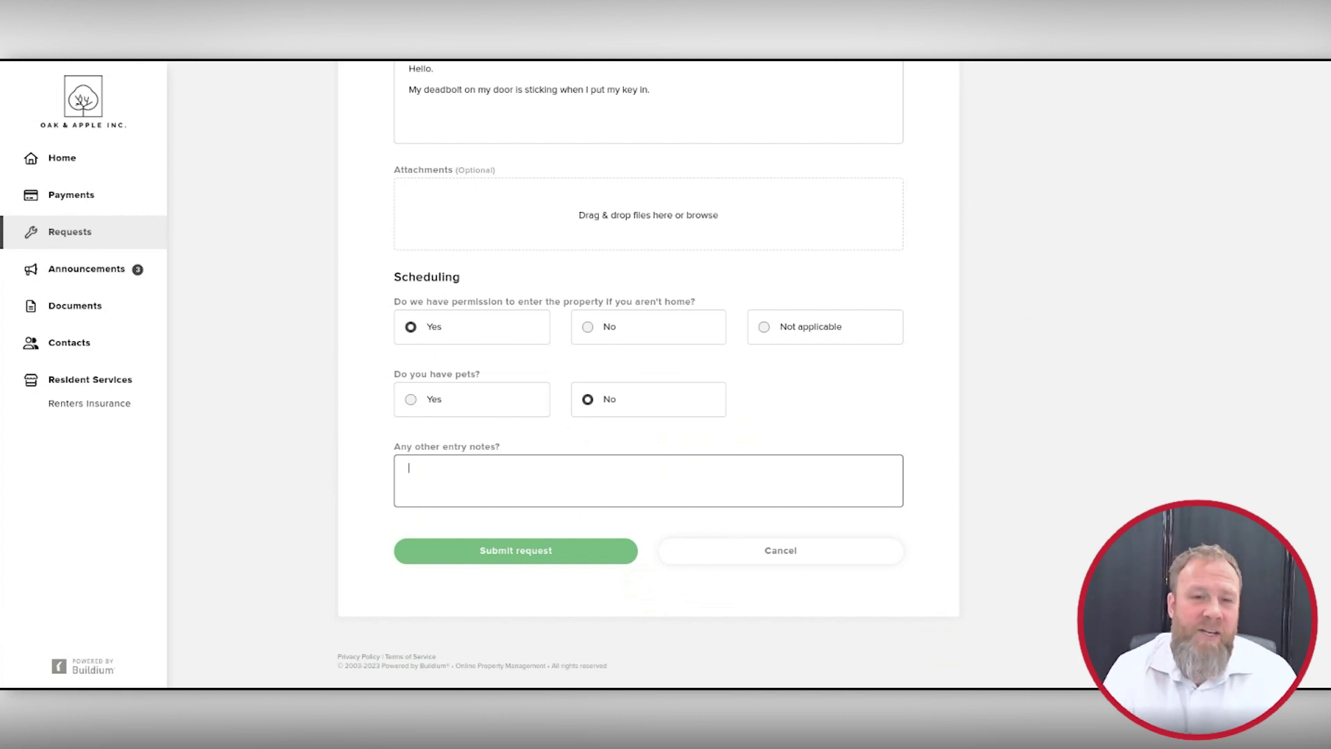
pyautogui.write("You can do my dishes while I'm gone if you want!")
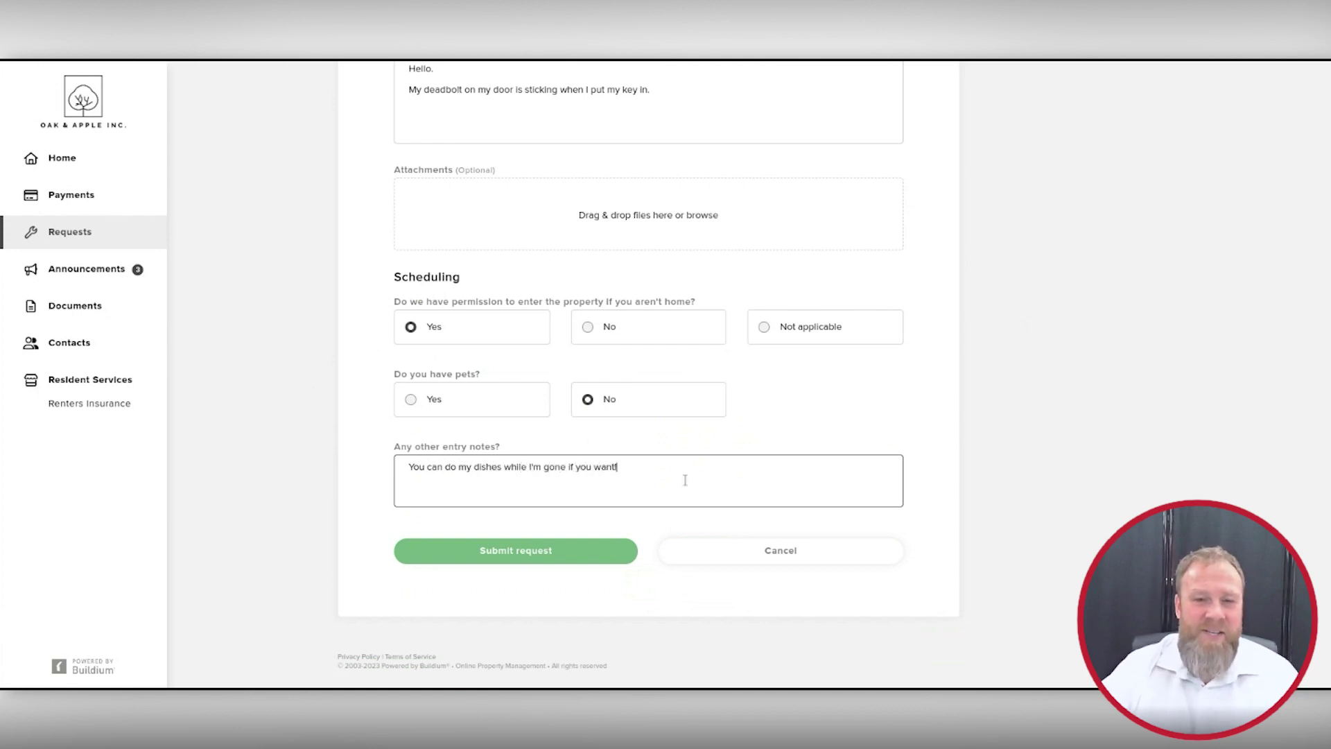
pyautogui.click(294, 515)
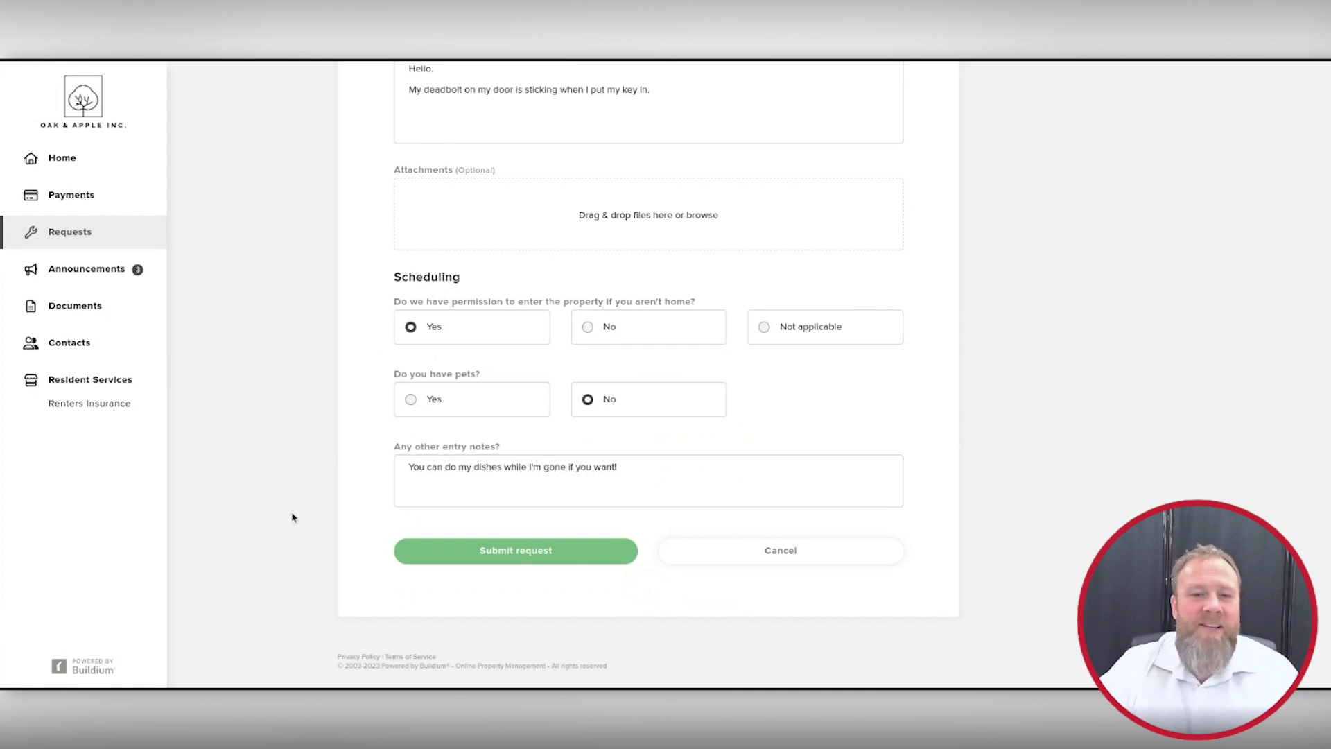
pyautogui.click(513, 550)
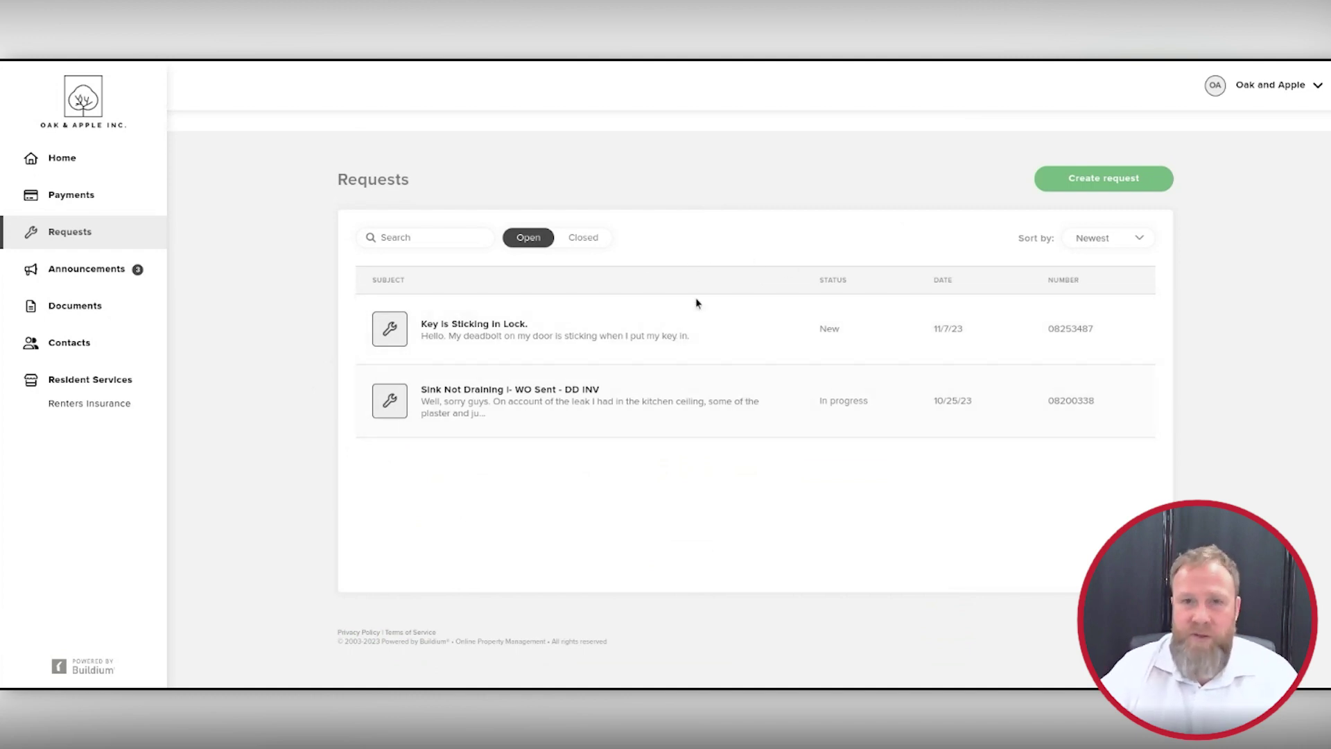
# Step: Return to the home dashboard showing the $479.00 balance and the new Key Is Sticking In Lock request
pyautogui.click(62, 160)
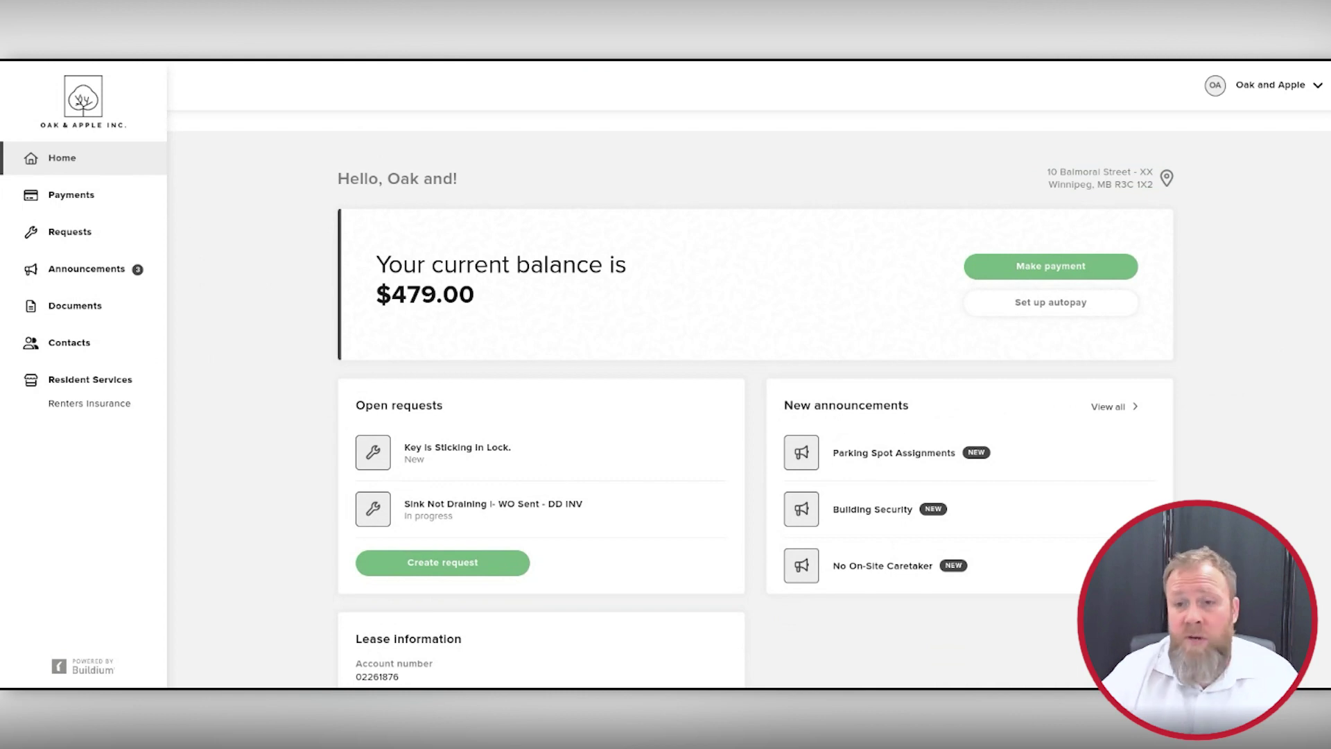
# Step: Read the Parking Spot Assignments announcement, then review the dashboard's lease details
pyautogui.click(1110, 409)
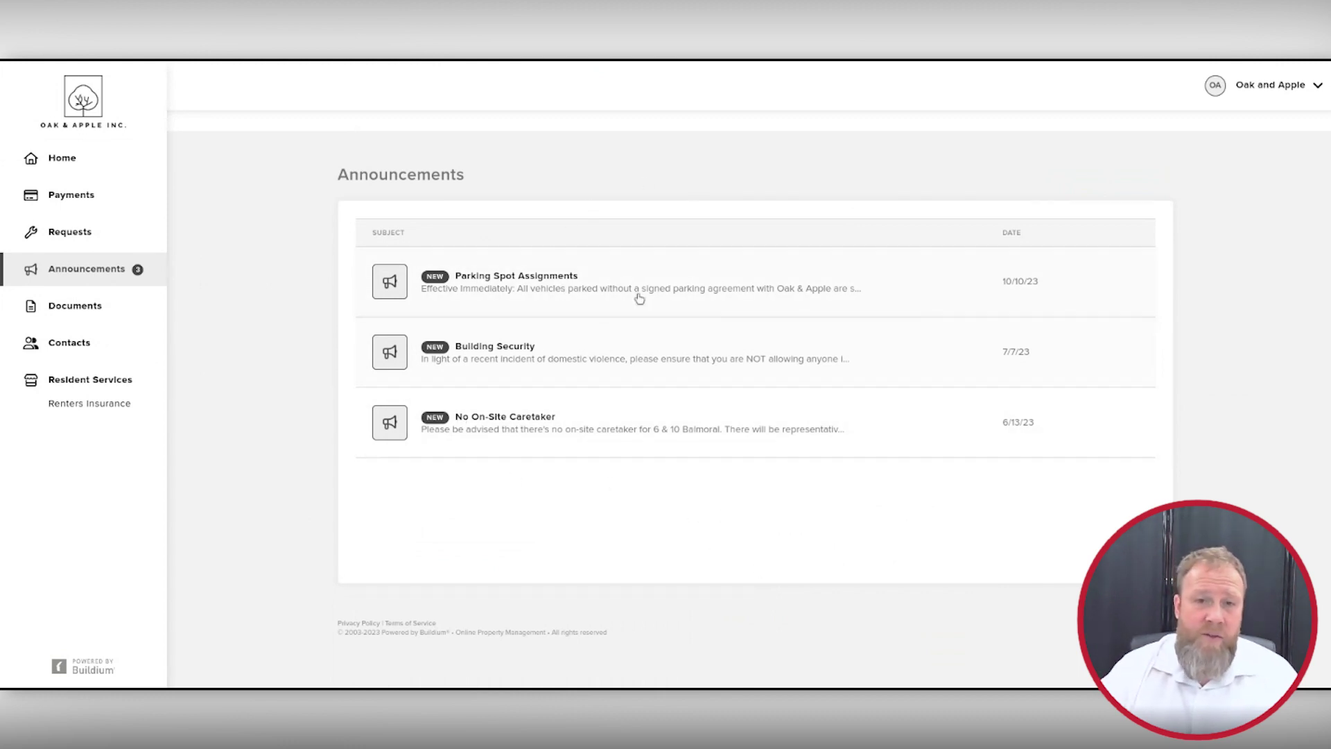
pyautogui.click(472, 287)
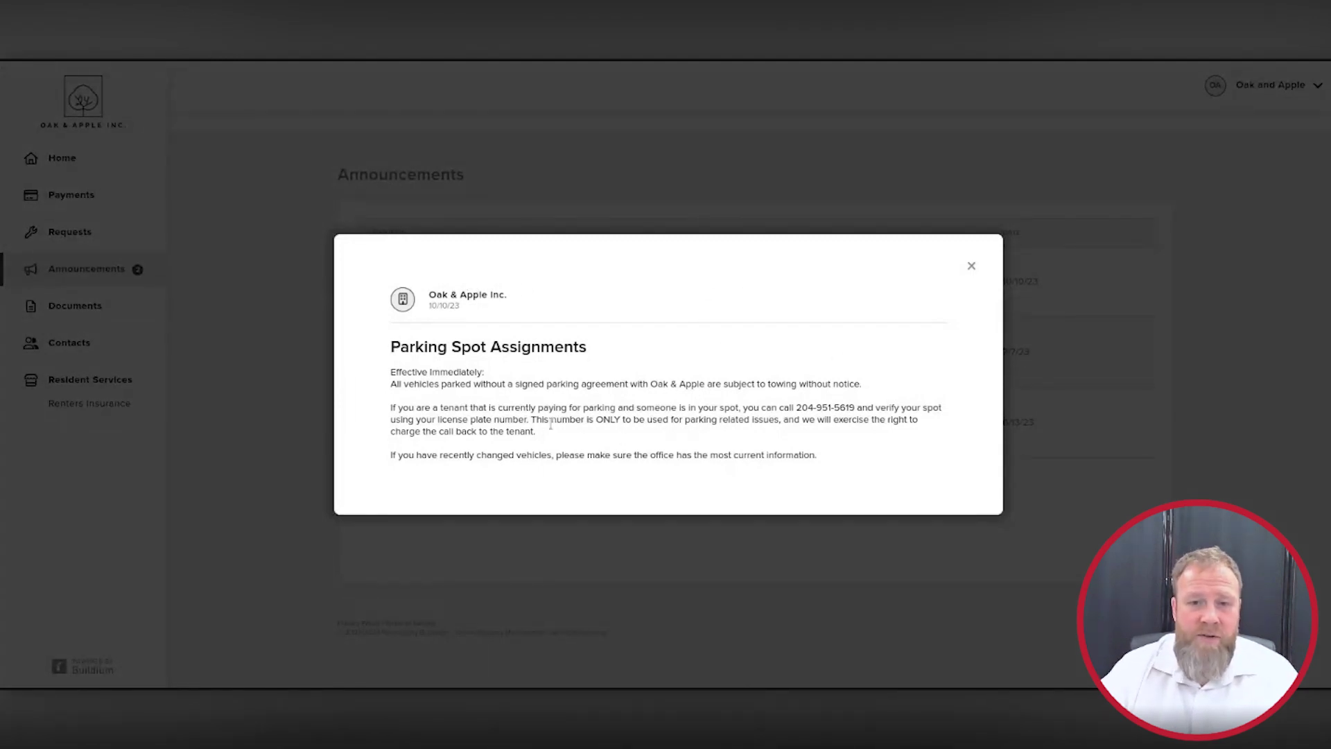
pyautogui.click(971, 266)
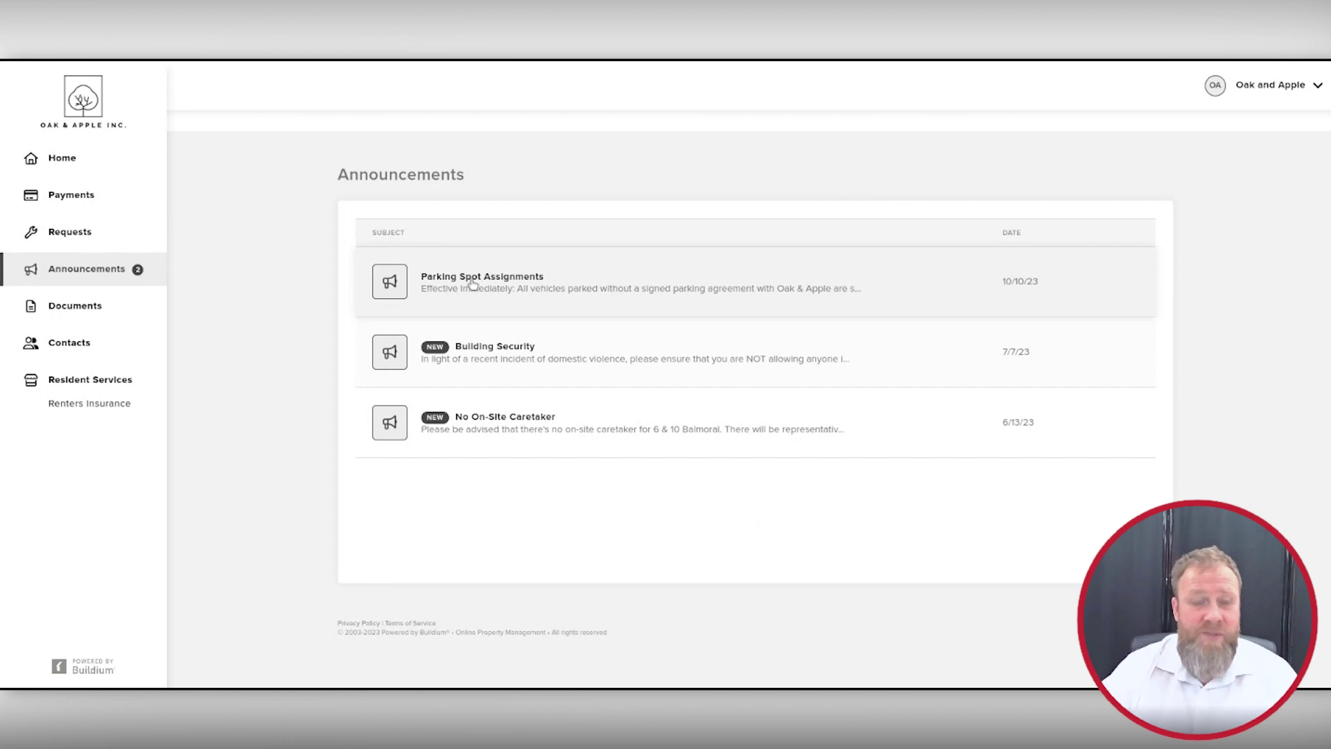
pyautogui.click(58, 159)
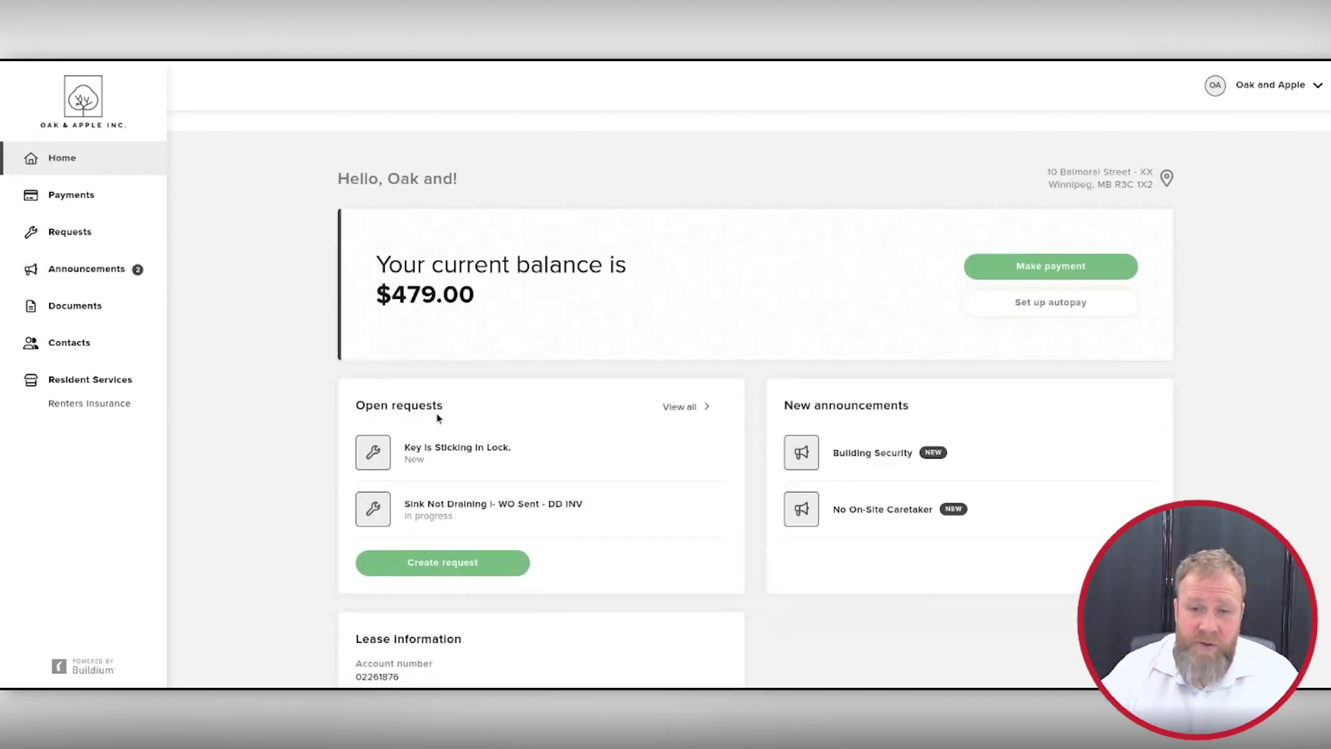
pyautogui.scroll(-4, 1240, 435)
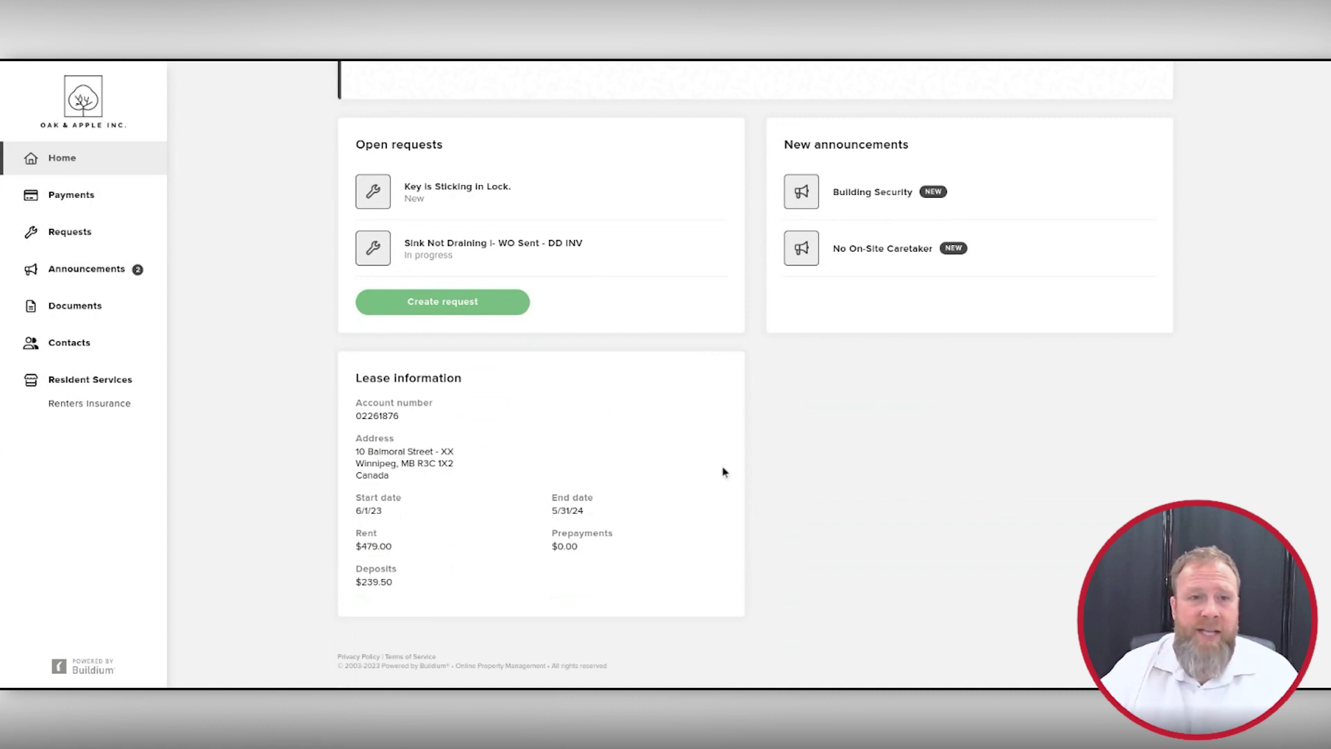
pyautogui.scroll(2, 722, 469)
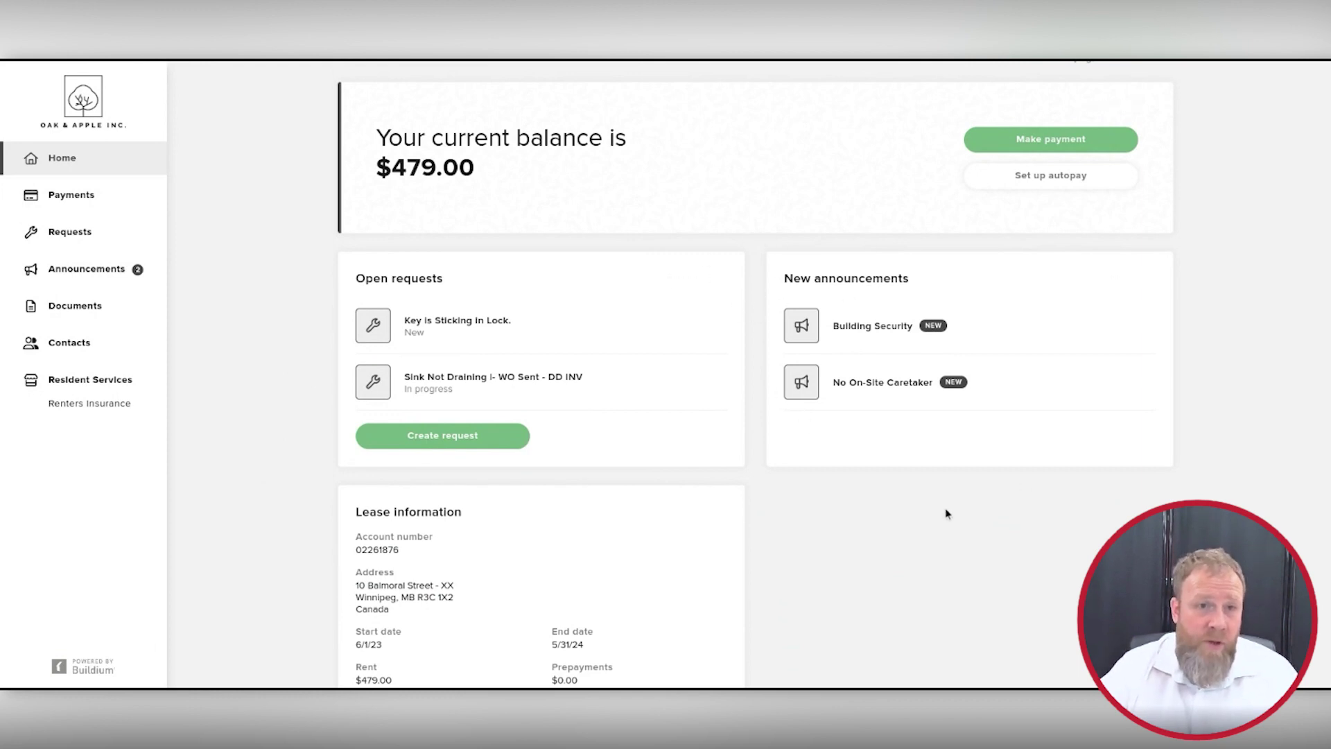
# Step: Browse the Leases, Property Inspections and Tenant Resources document folders, then view the property contacts
pyautogui.click(50, 165)
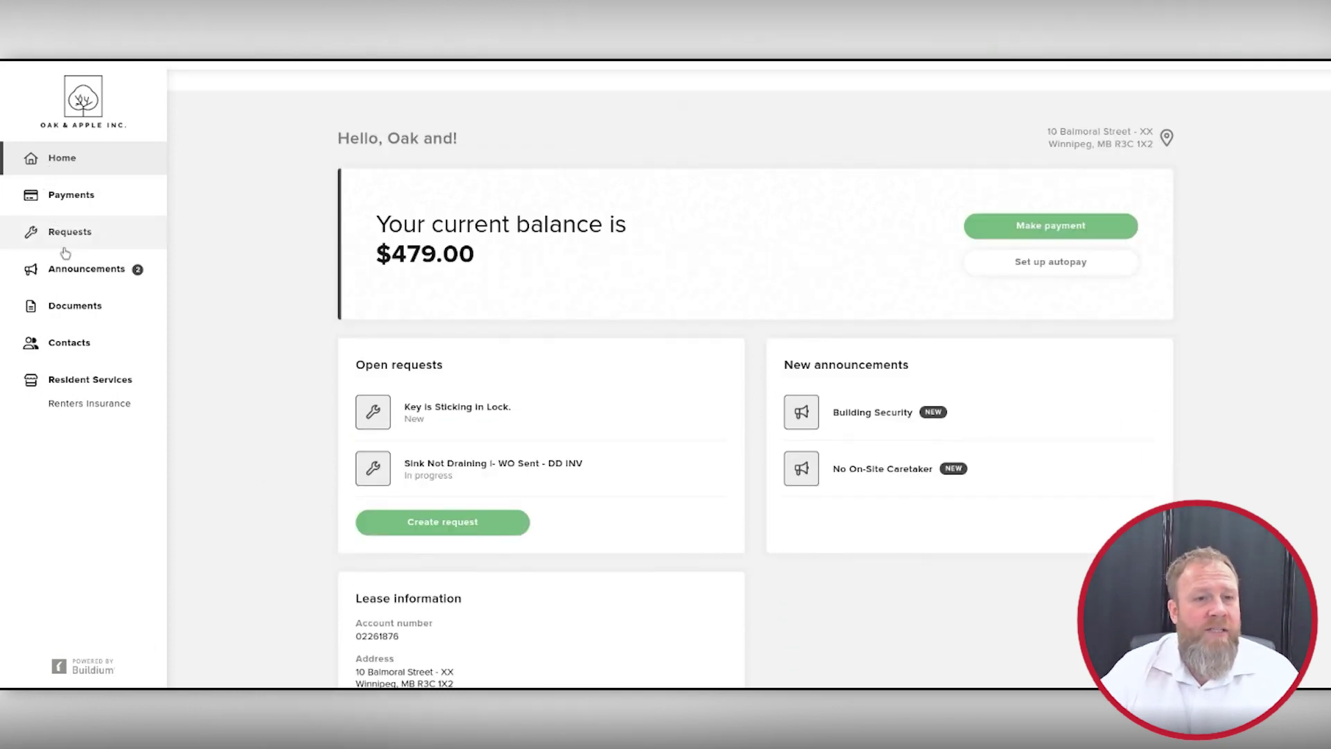
pyautogui.click(77, 312)
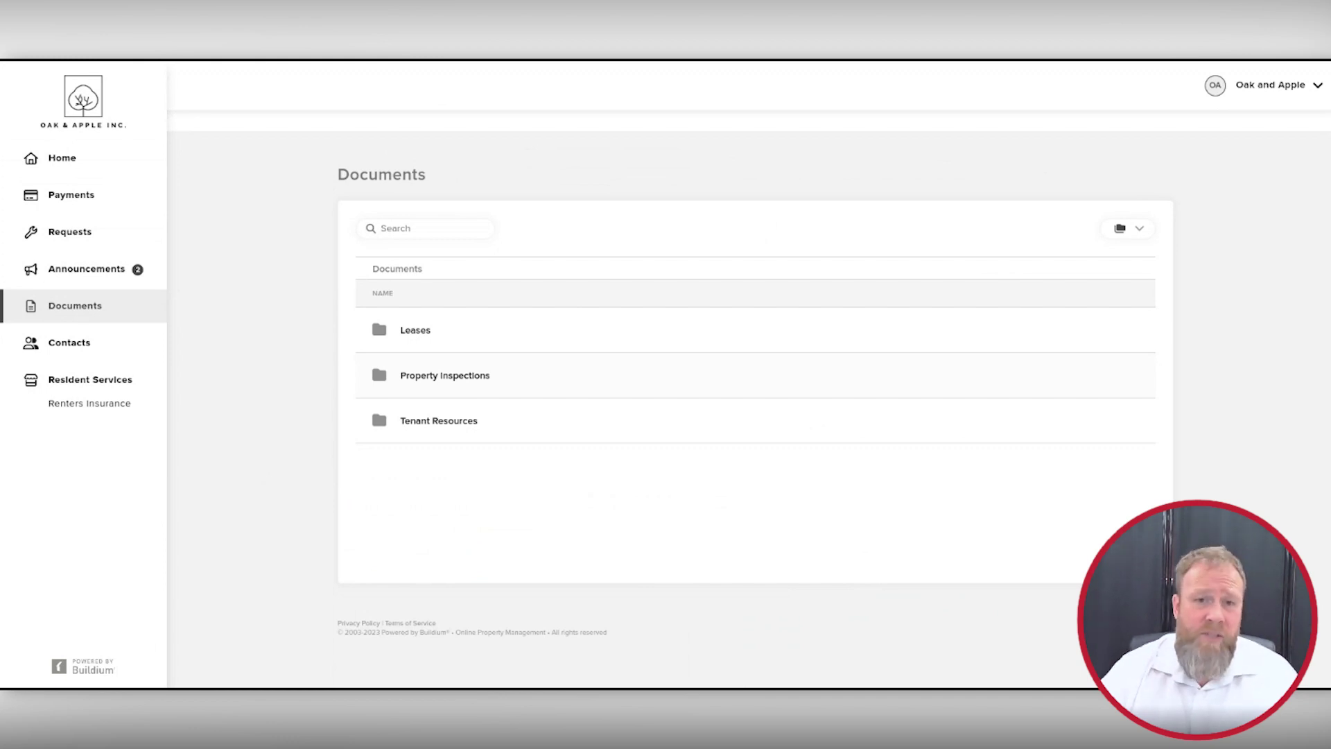
pyautogui.click(418, 332)
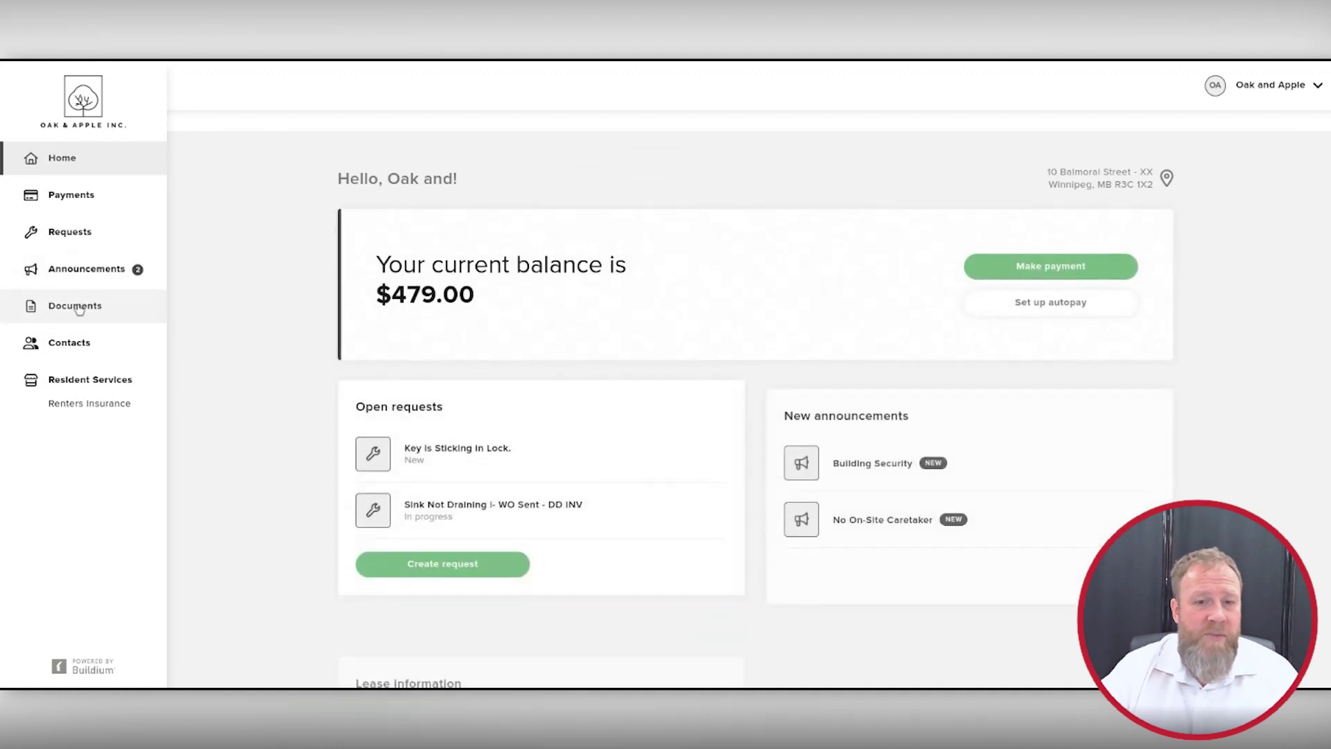
pyautogui.click(90, 305)
pyautogui.click(444, 375)
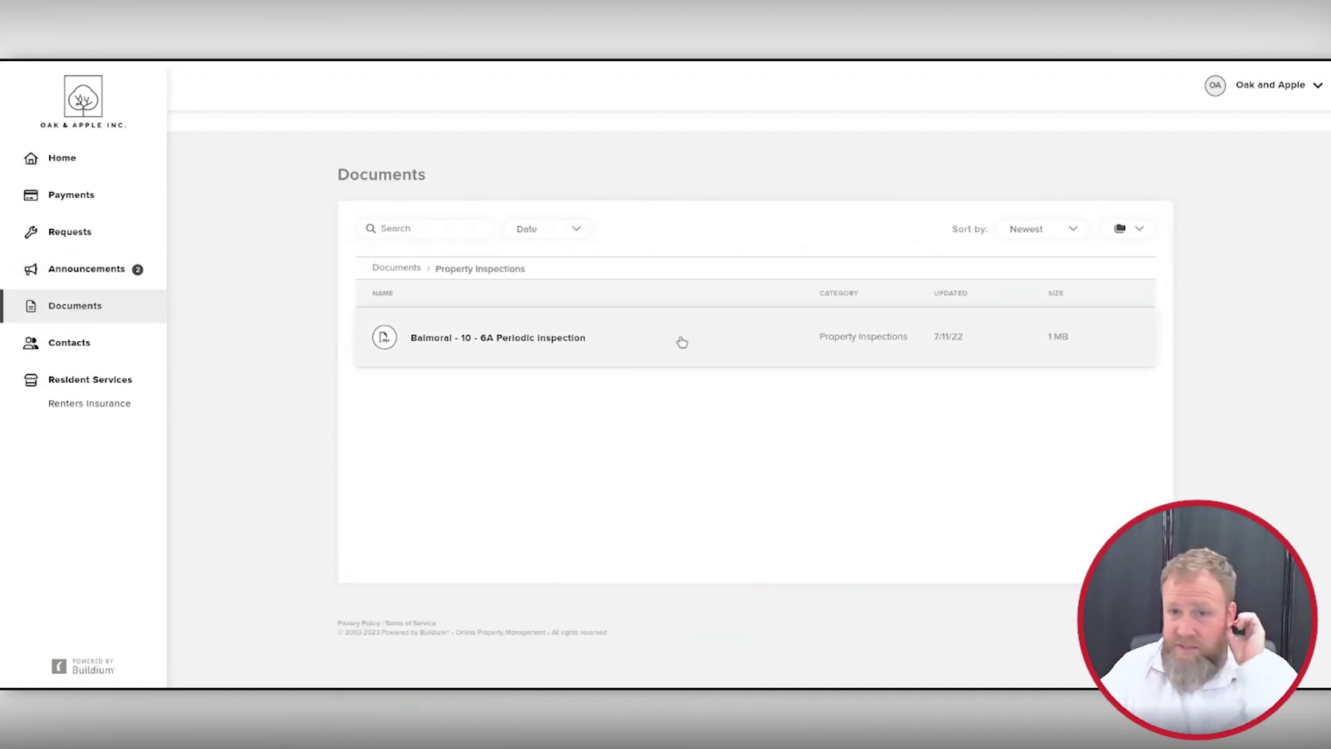
pyautogui.click(65, 167)
pyautogui.click(81, 313)
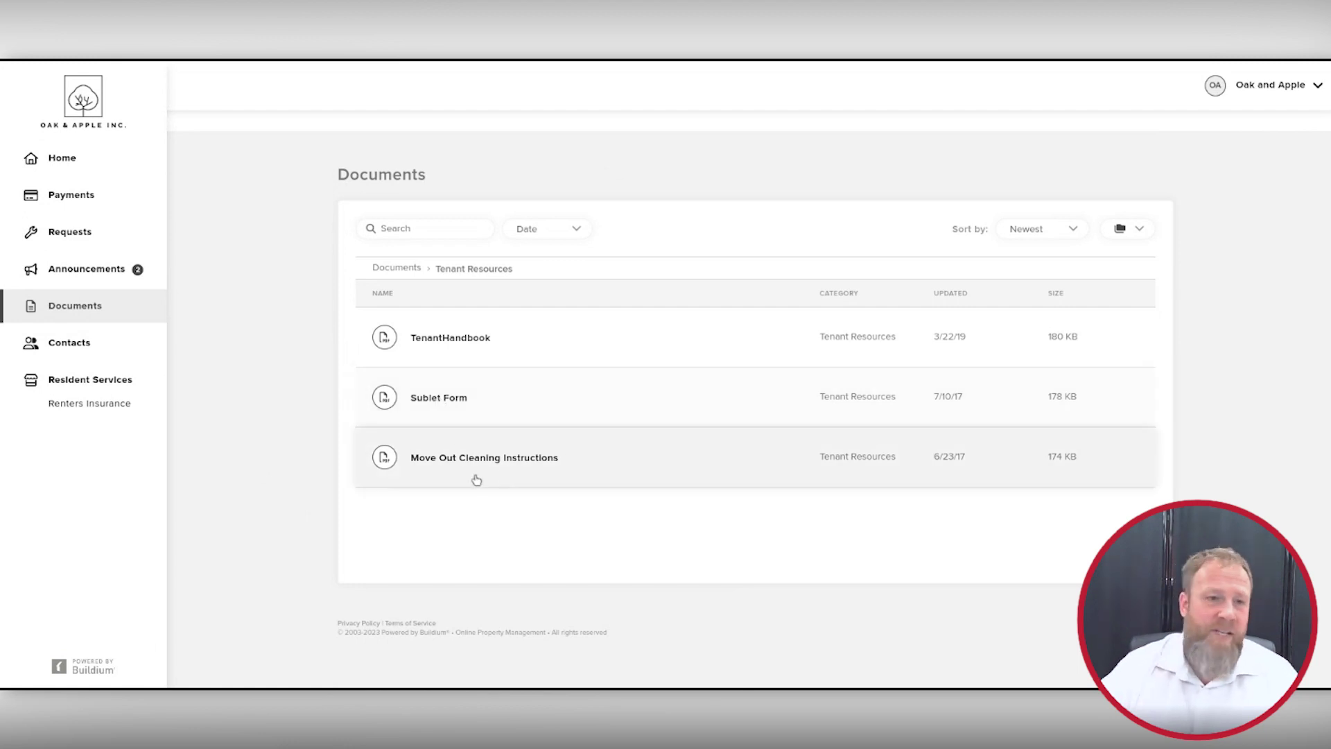
pyautogui.click(69, 346)
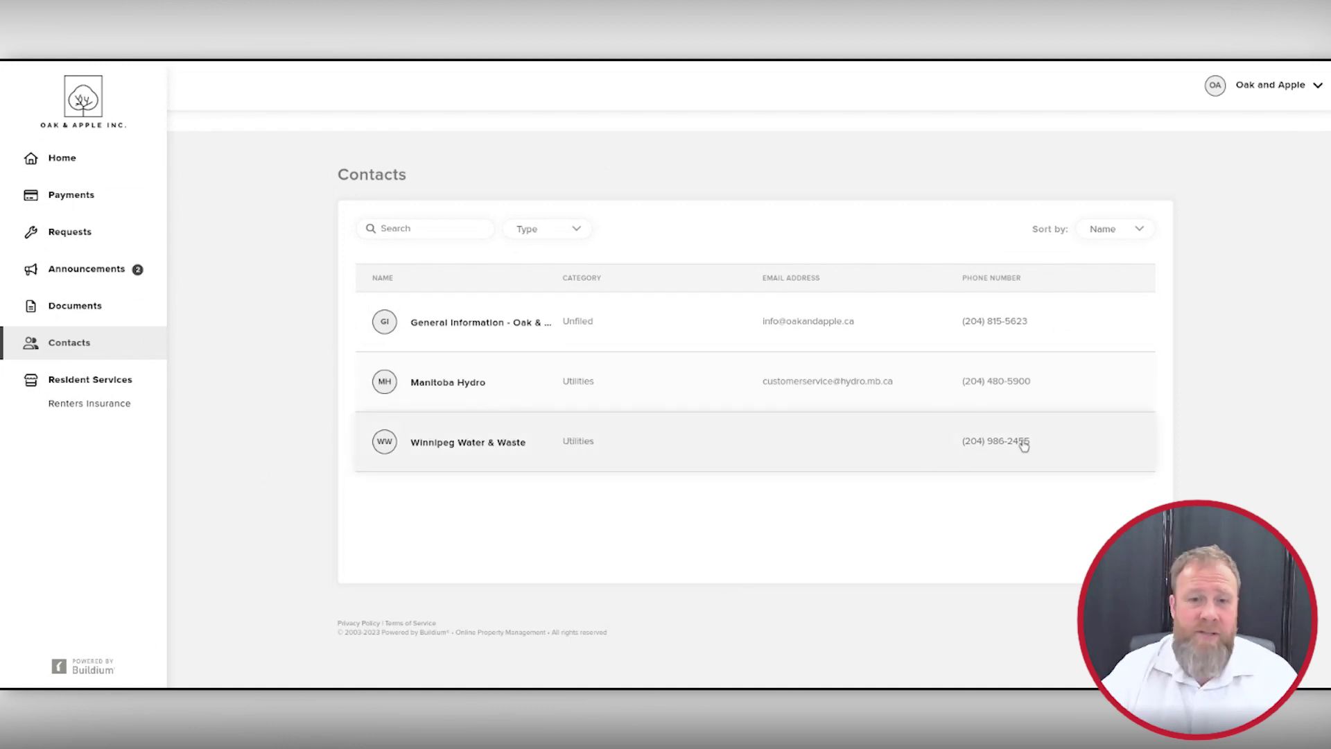
# Step: Look over the renters insurance Add policy form without saving, then go back to the dashboard
pyautogui.click(90, 405)
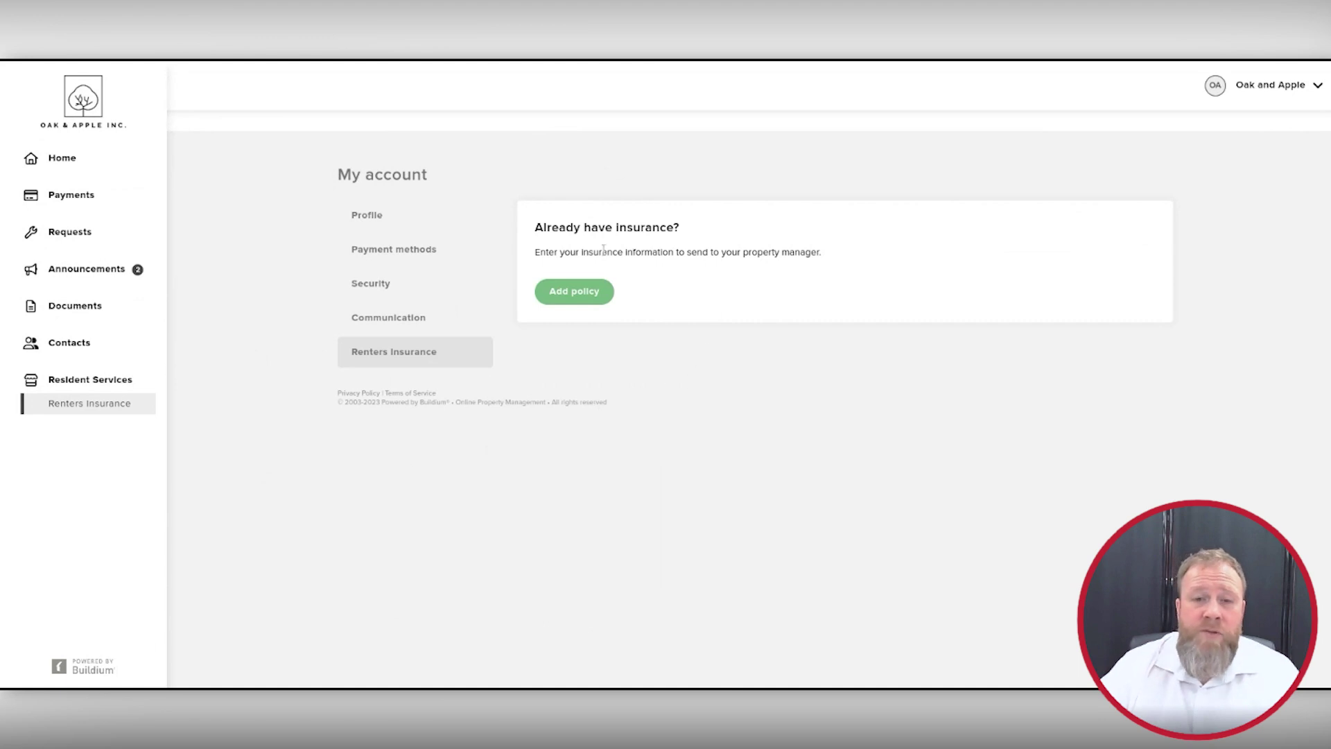
pyautogui.click(575, 295)
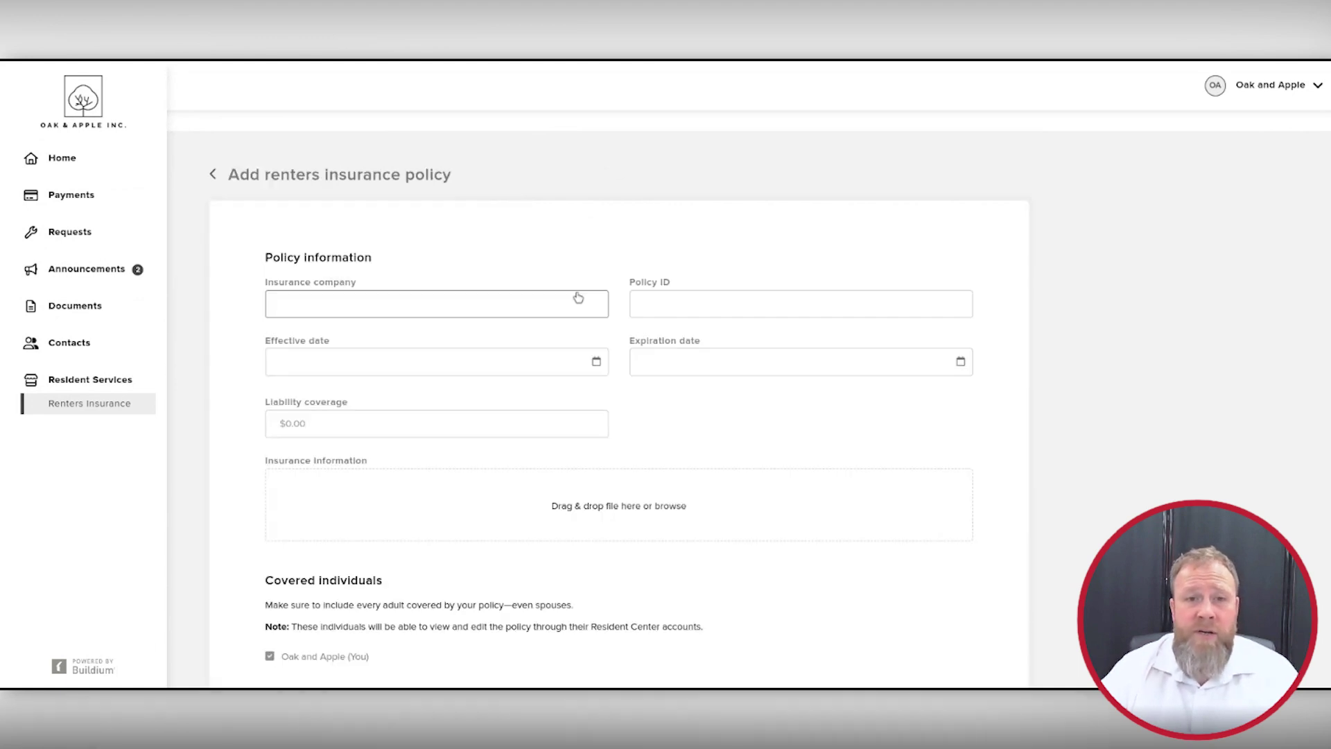
pyautogui.scroll(-3, 902, 277)
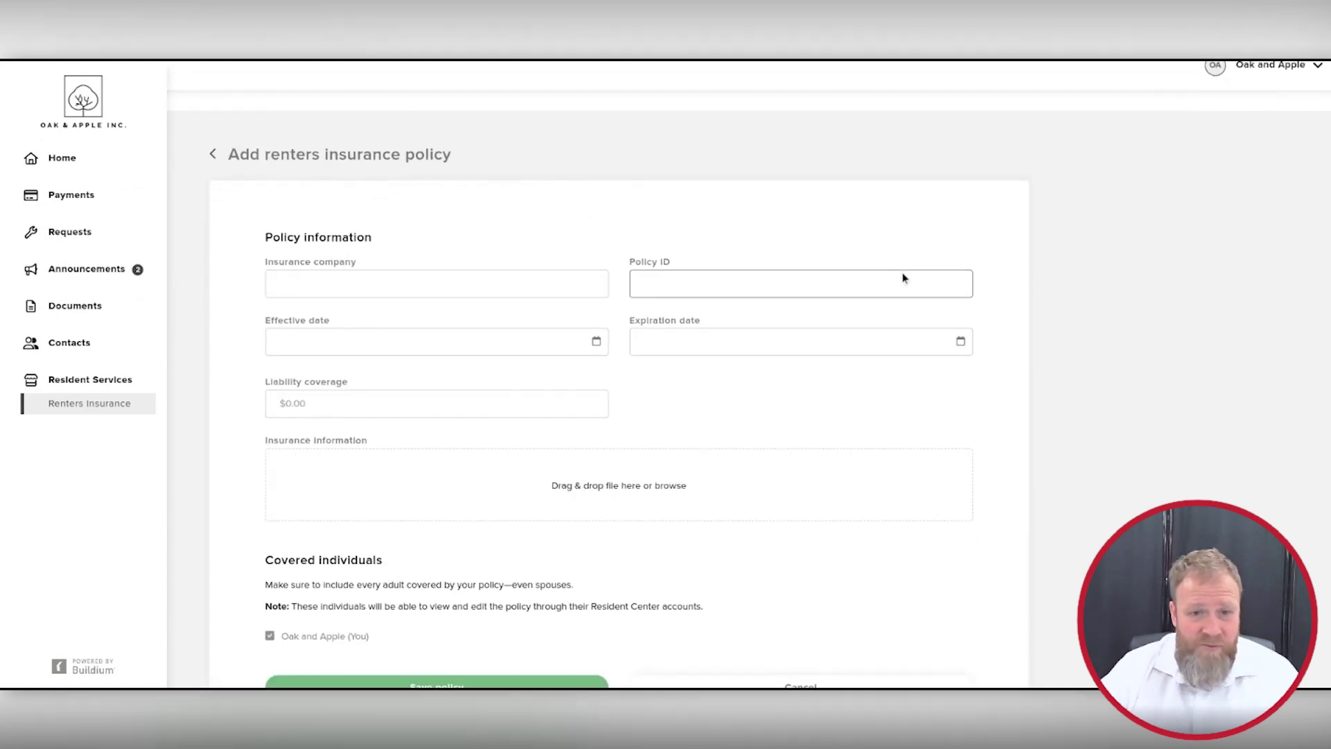
pyautogui.scroll(3, 1128, 395)
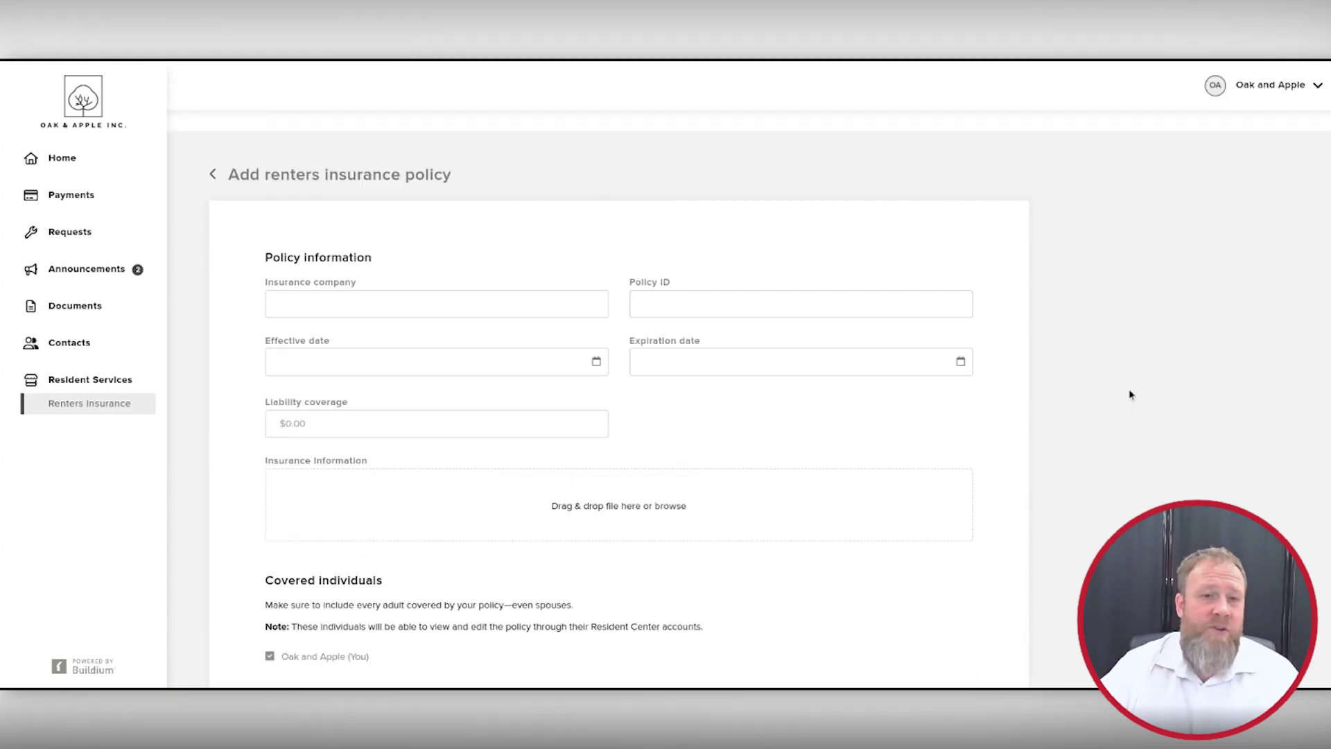
pyautogui.click(215, 177)
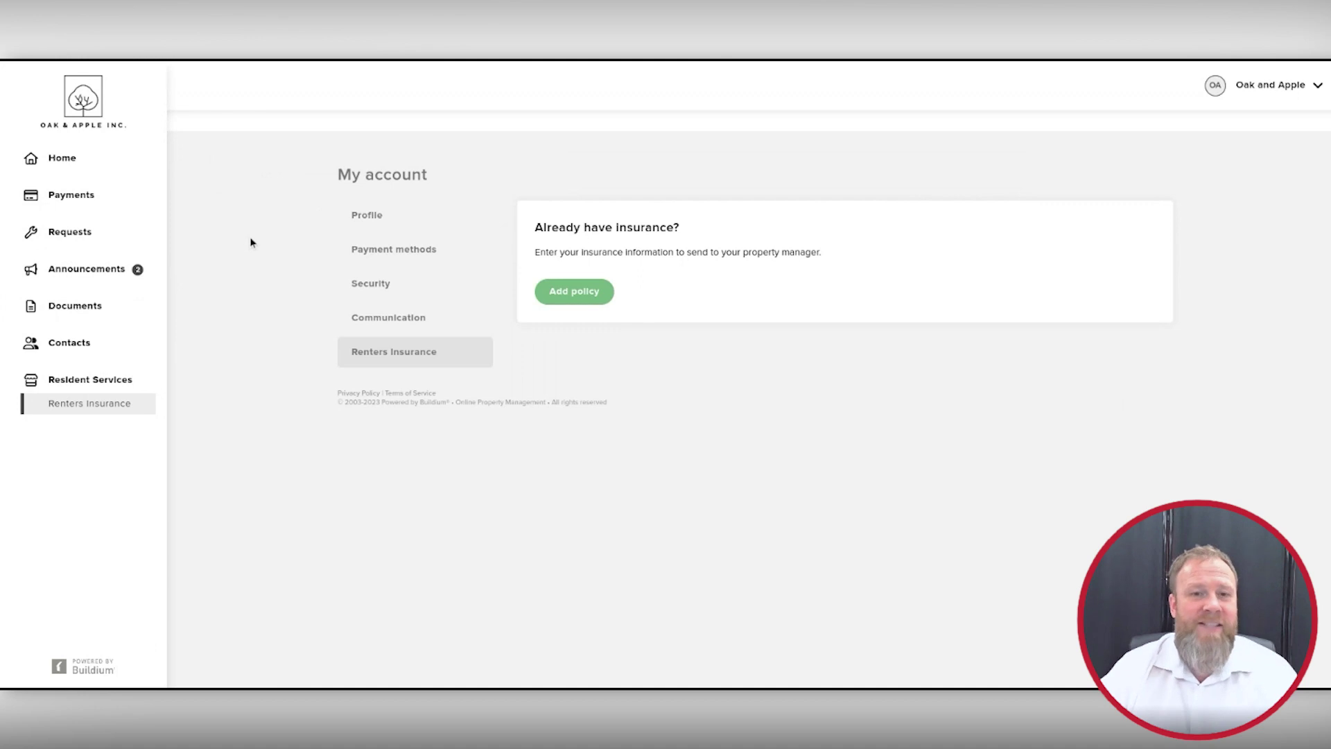
pyautogui.click(63, 158)
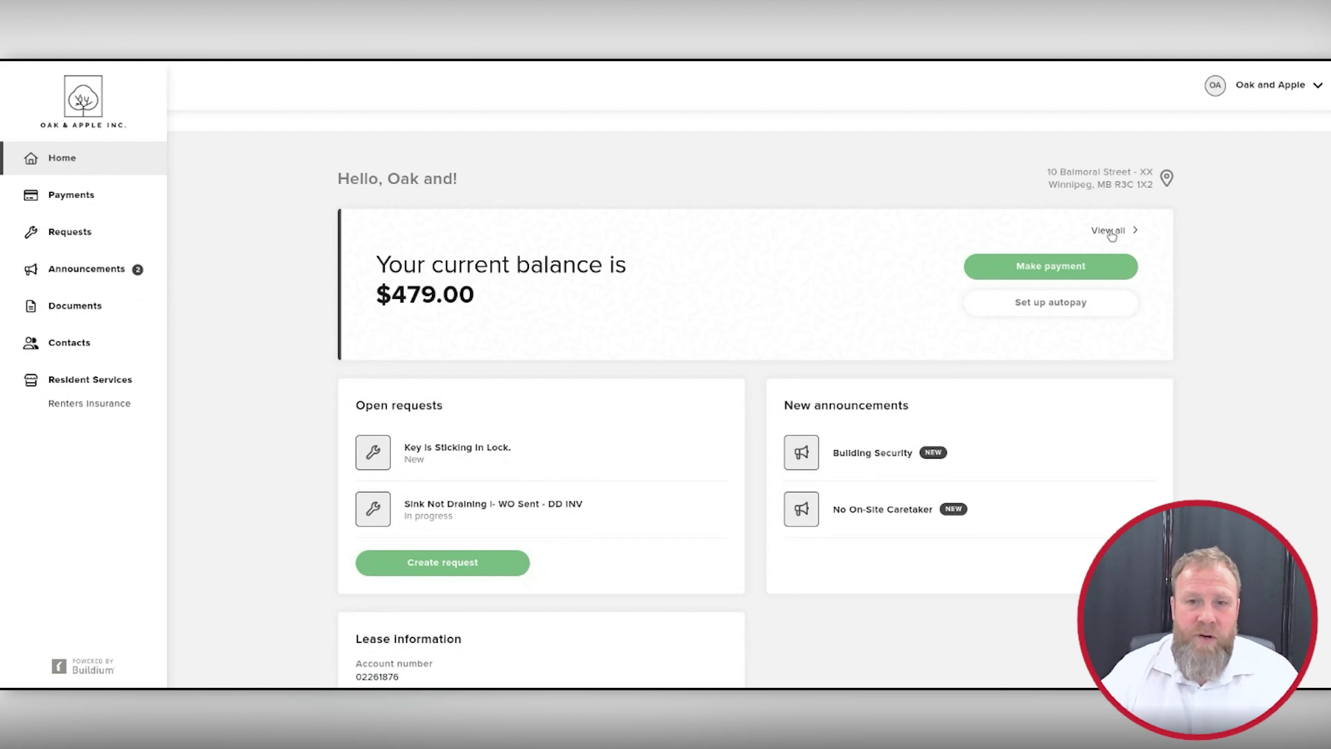
# Step: Open the payment history and start a payment of the $479.00 current balance
pyautogui.click(1110, 230)
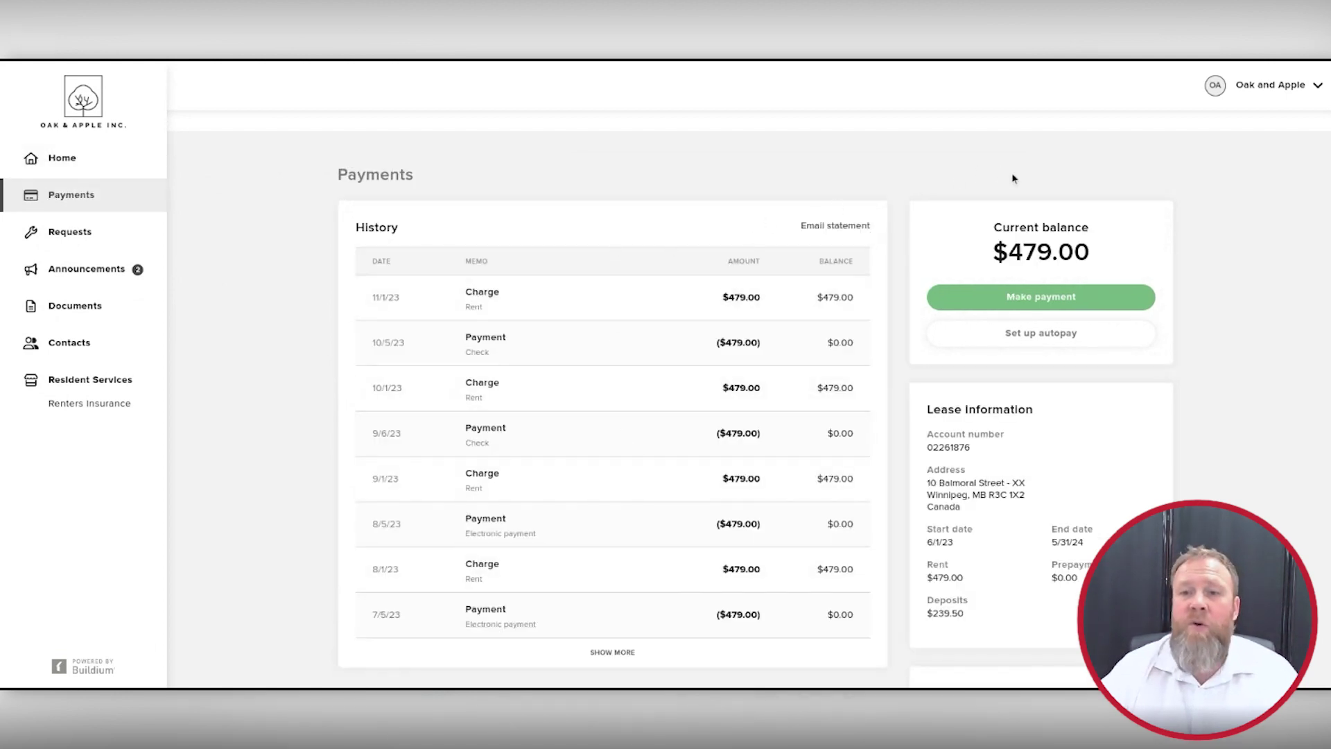
pyautogui.click(1043, 298)
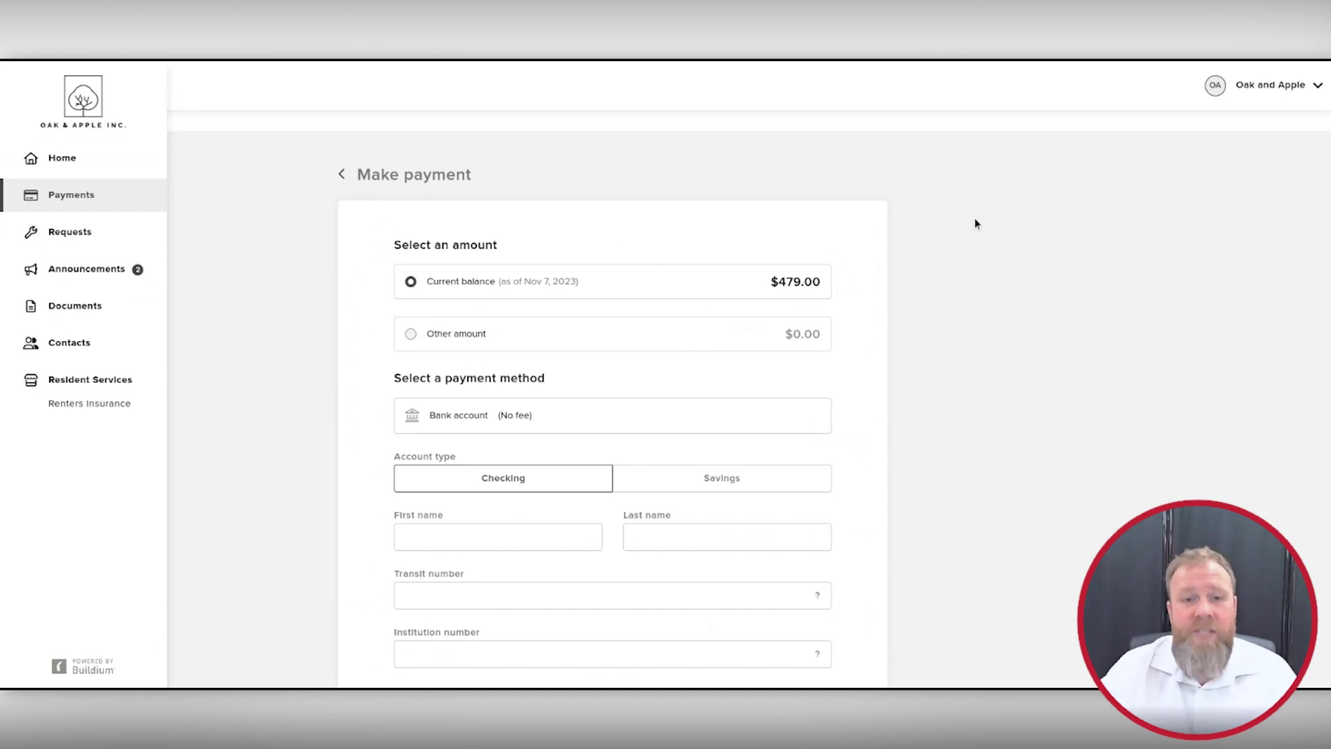
pyautogui.scroll(-1, 976, 223)
pyautogui.scroll(-1, 976, 223)
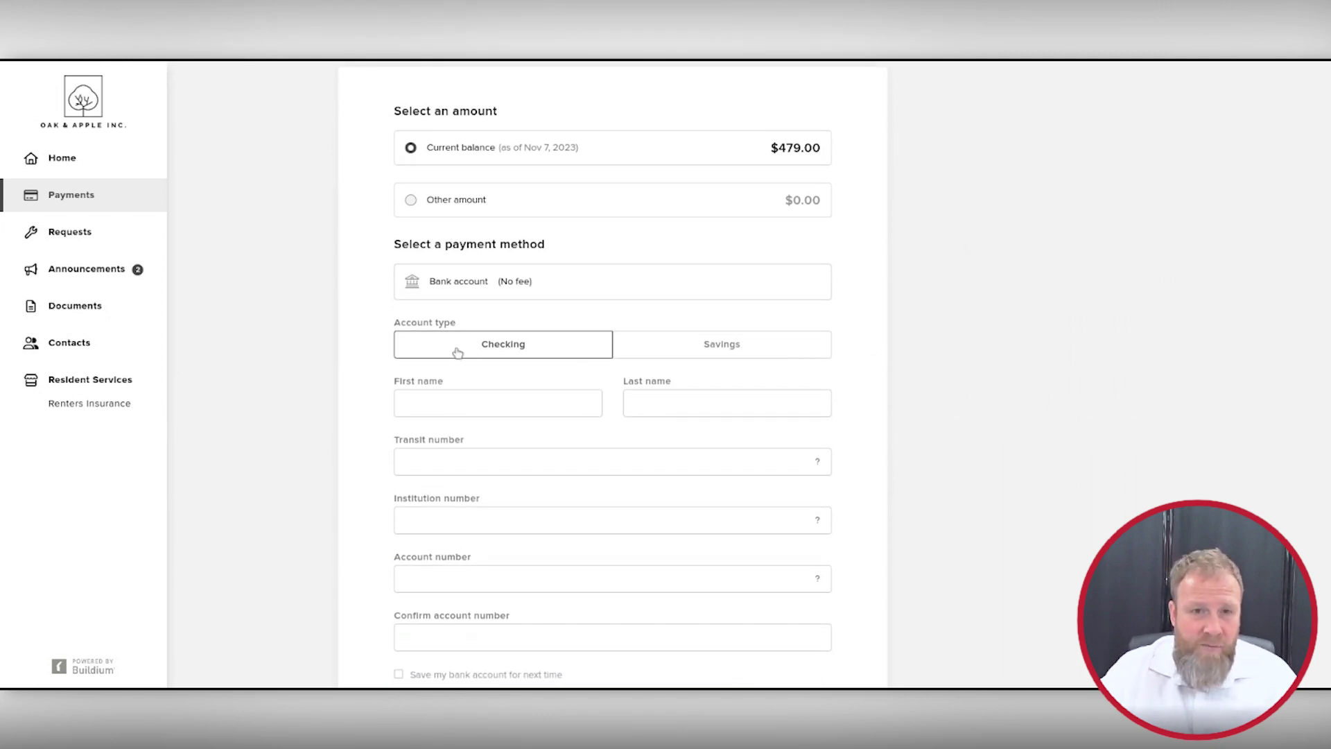
pyautogui.scroll(-1, 975, 206)
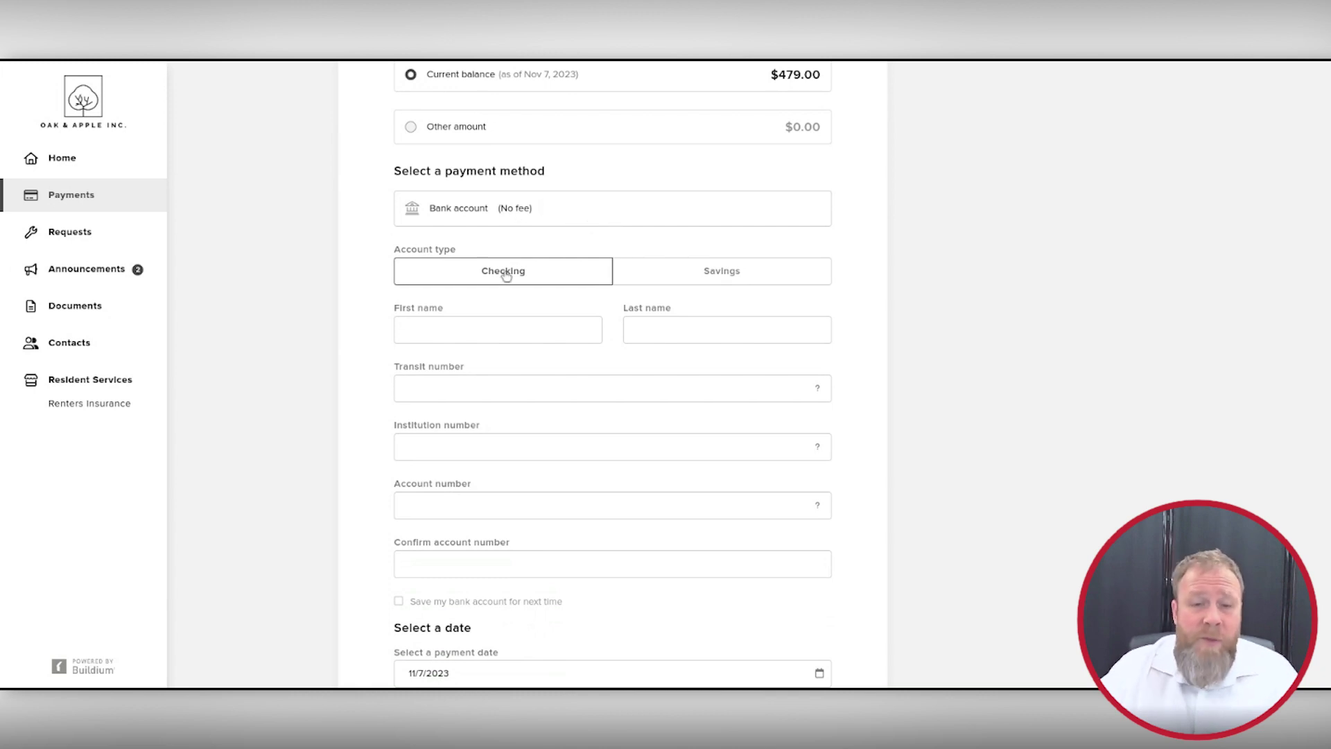
pyautogui.click(500, 329)
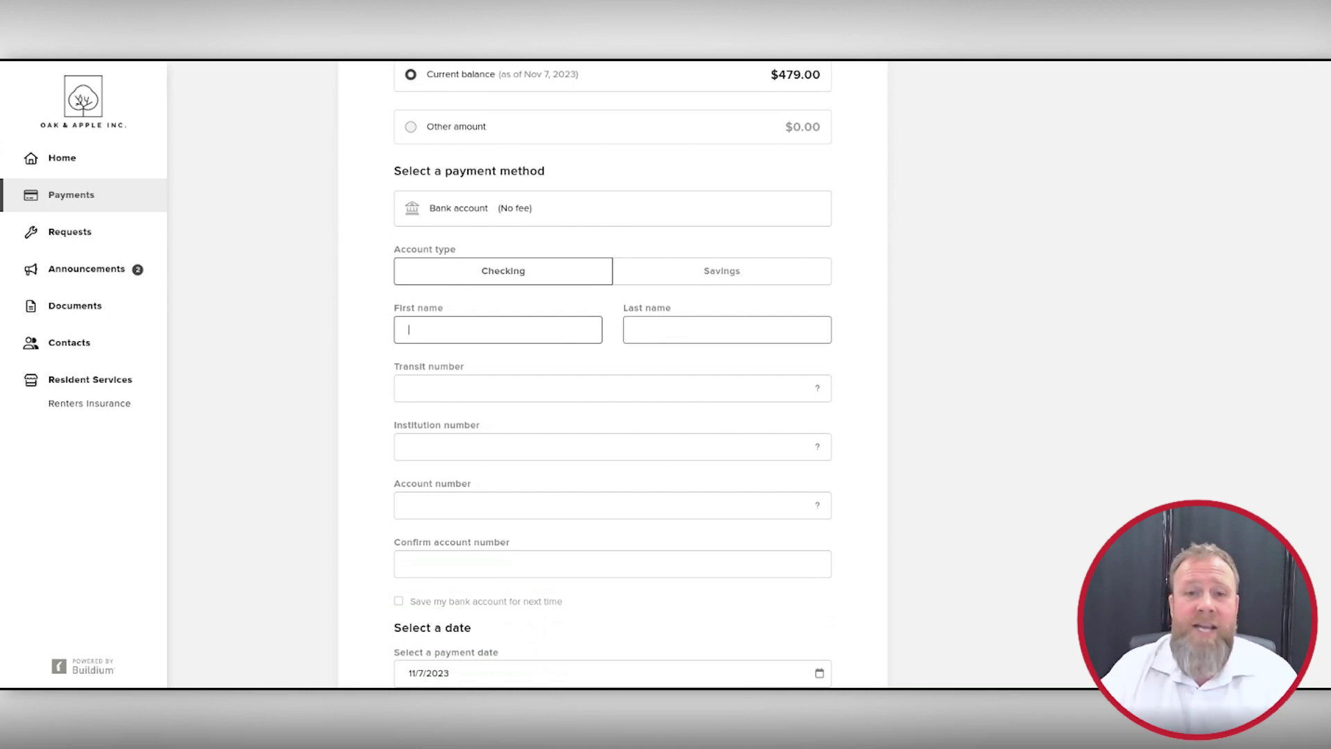
pyautogui.click(980, 343)
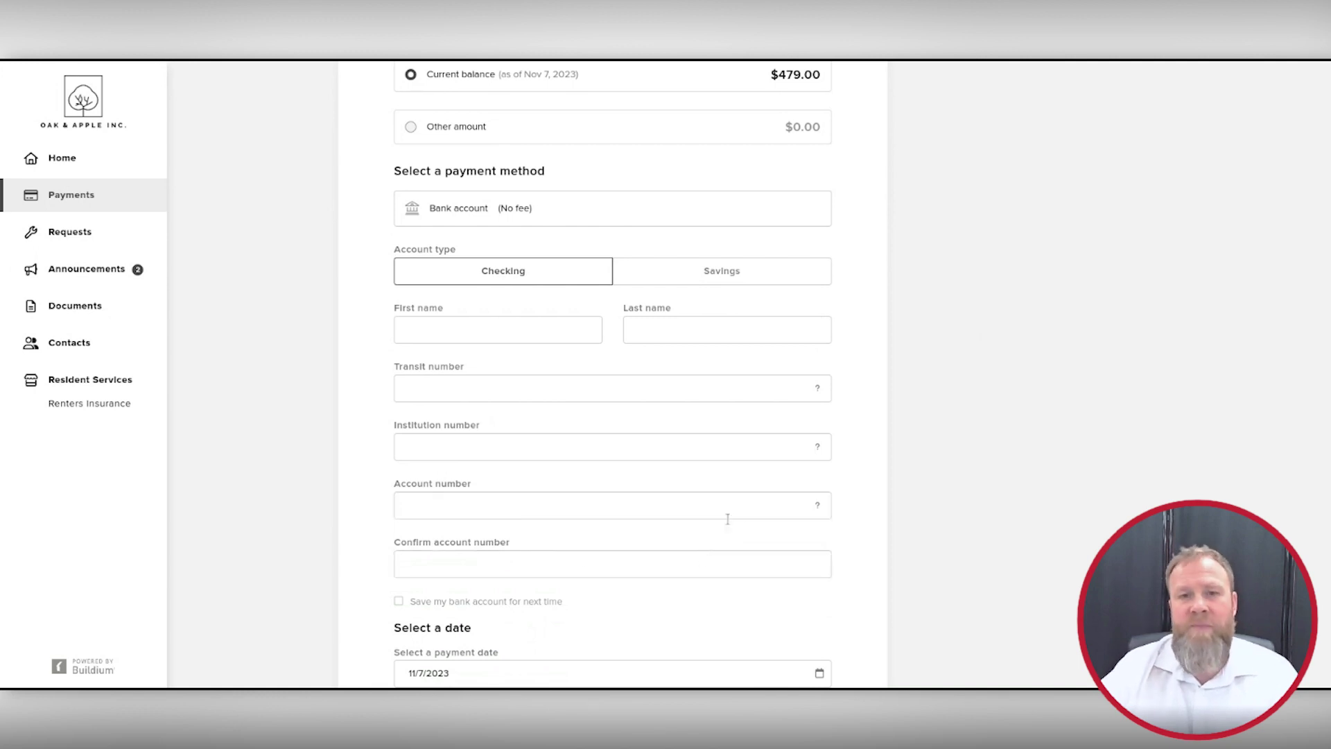
pyautogui.scroll(-1, 872, 402)
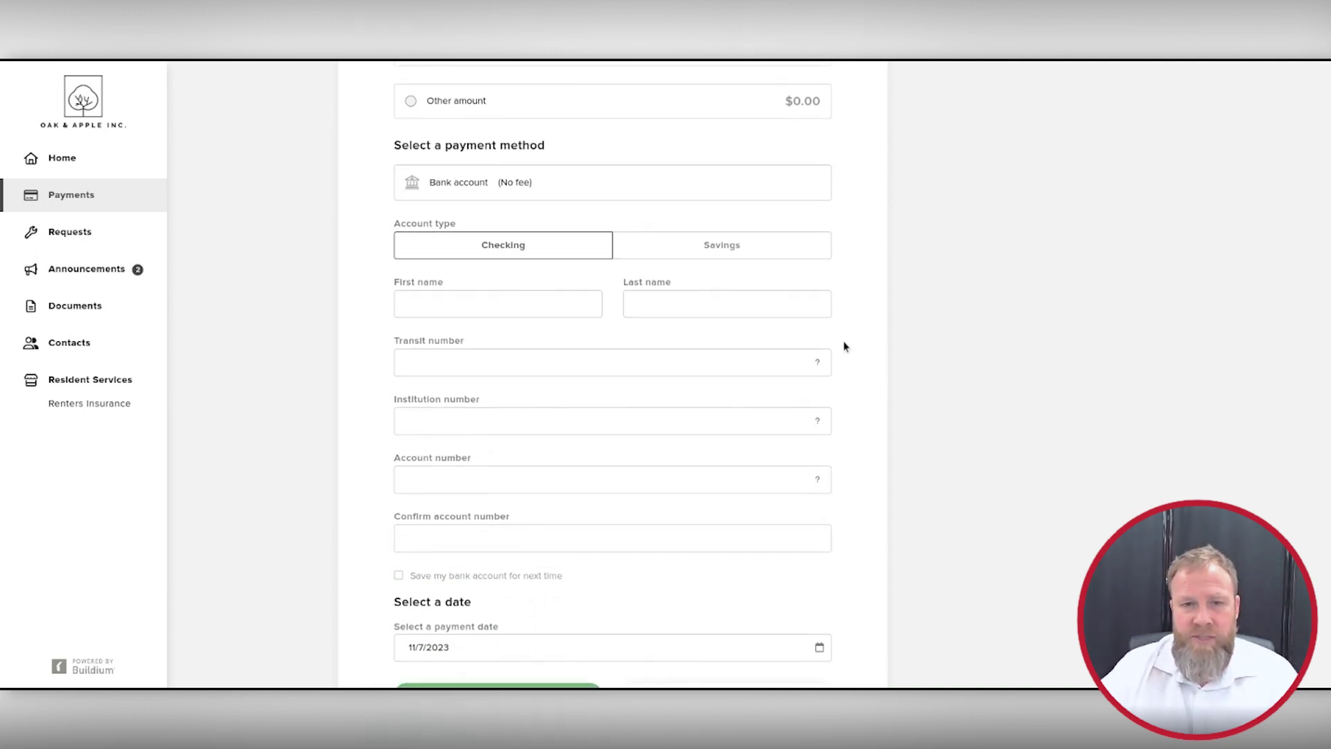
pyautogui.moveTo(820, 363)
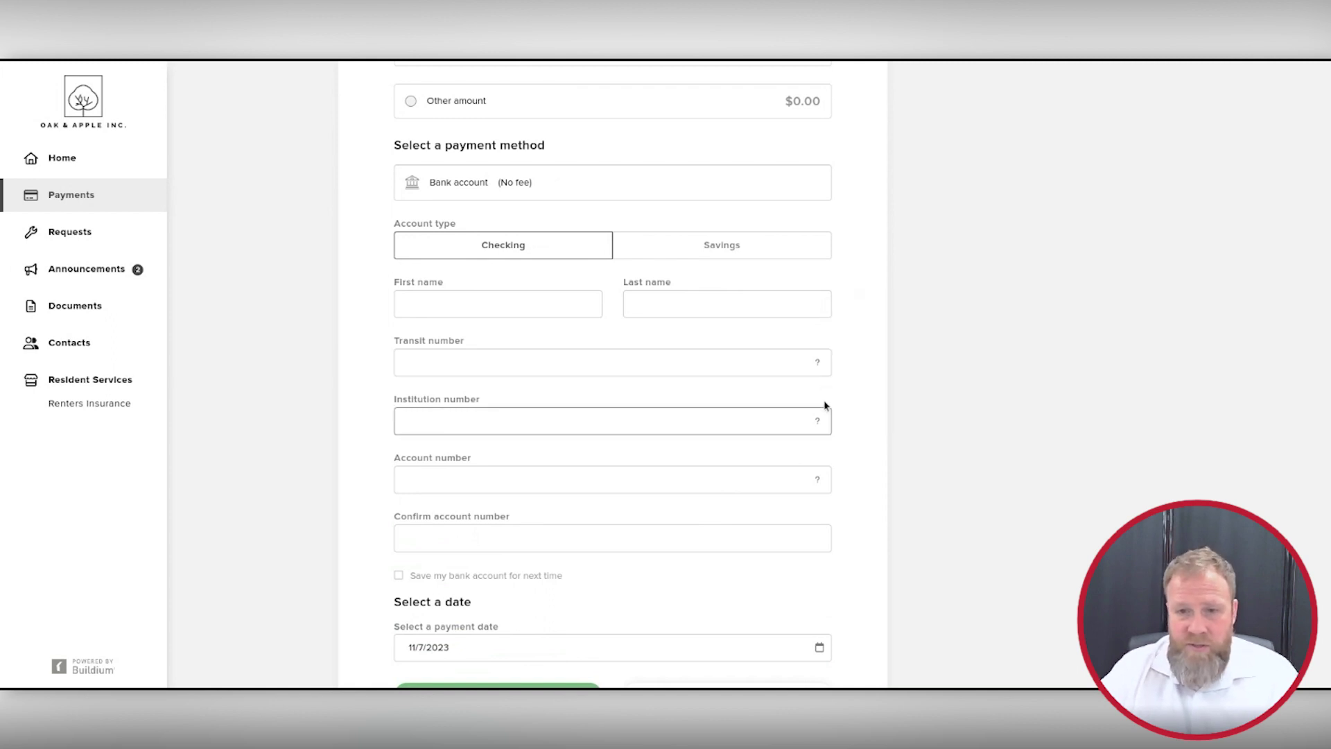
pyautogui.moveTo(819, 422)
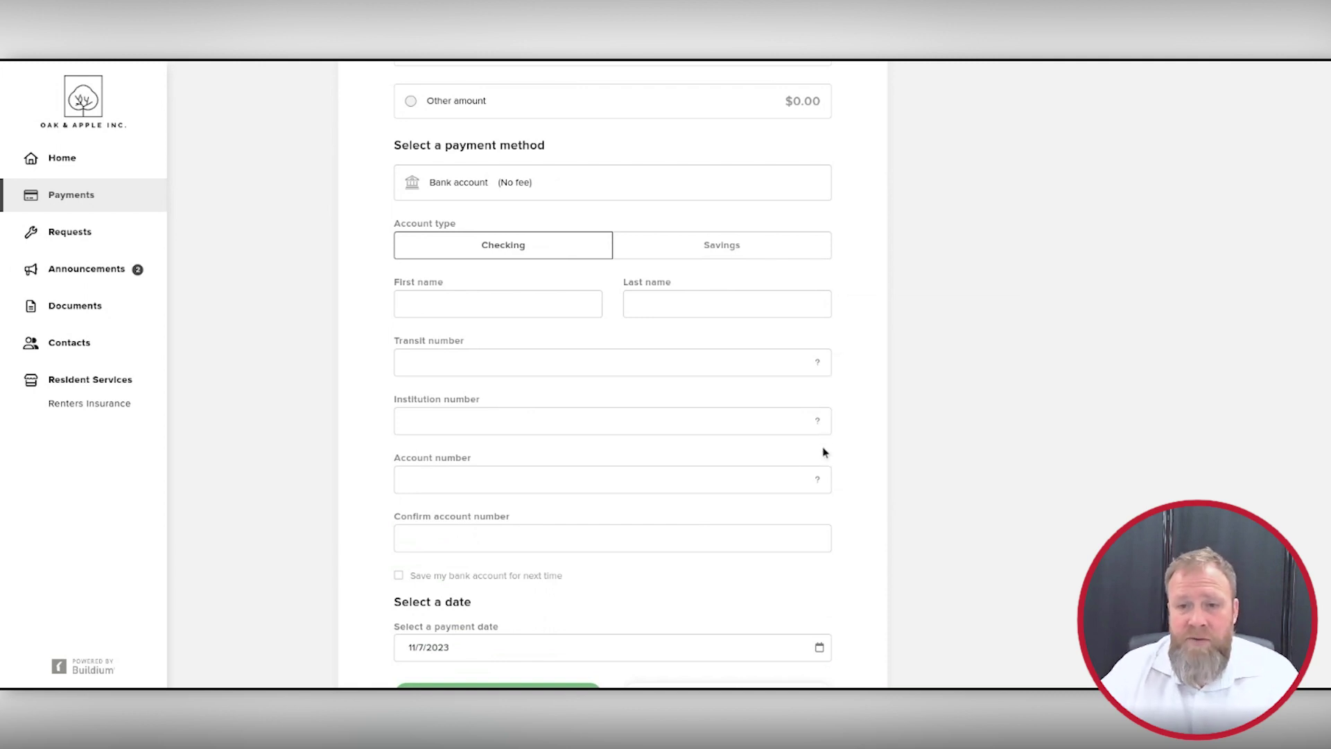
pyautogui.moveTo(819, 482)
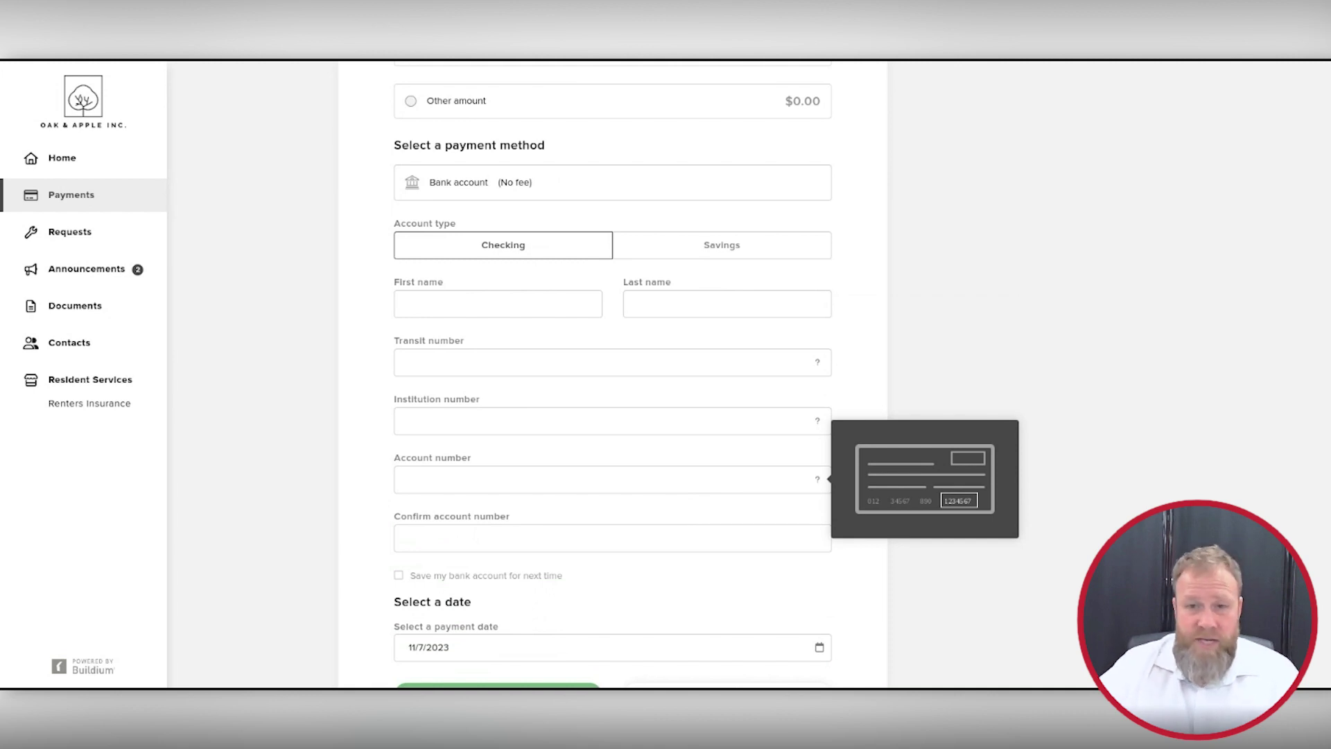
pyautogui.click(552, 362)
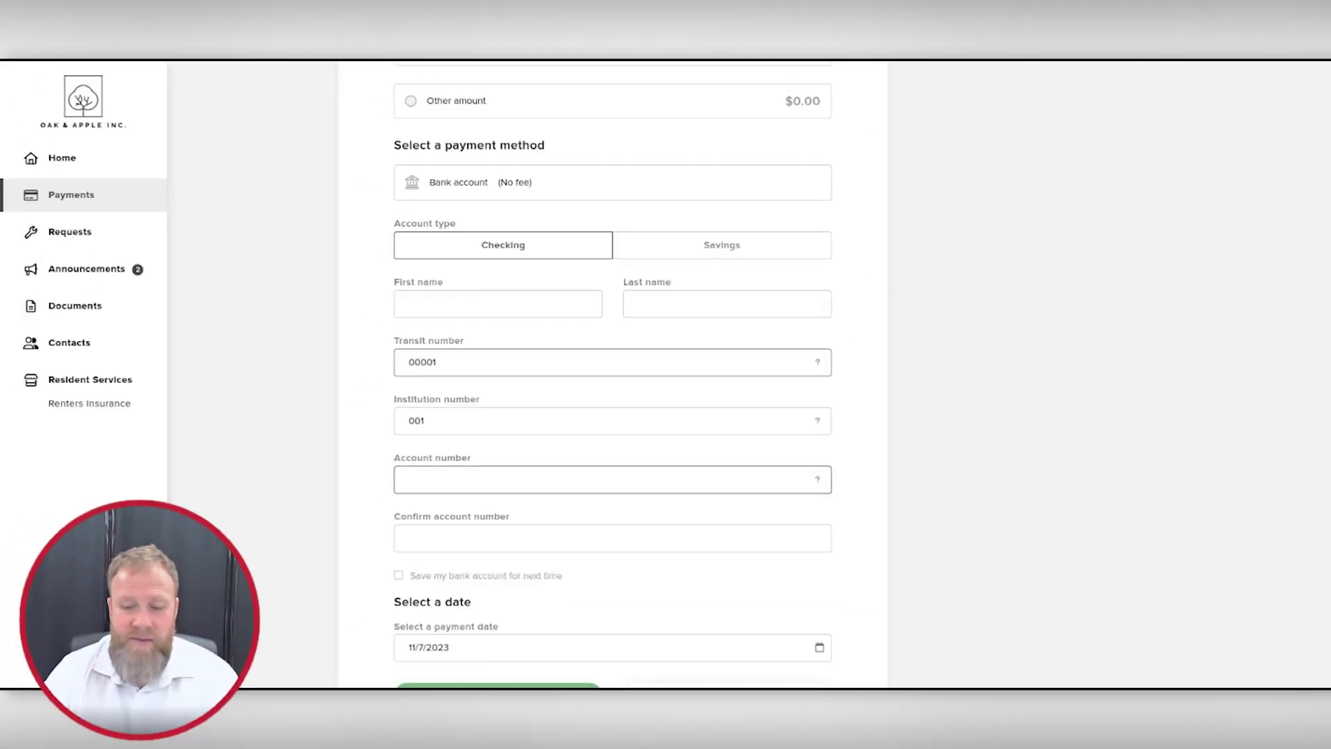
# Step: Enter the bank account number, tick Save my bank account, then return to the payment form
pyautogui.press('Tab')
pyautogui.click(936, 408)
pyautogui.scroll(-1, 901, 402)
pyautogui.click(399, 526)
pyautogui.scroll(-2, 336, 504)
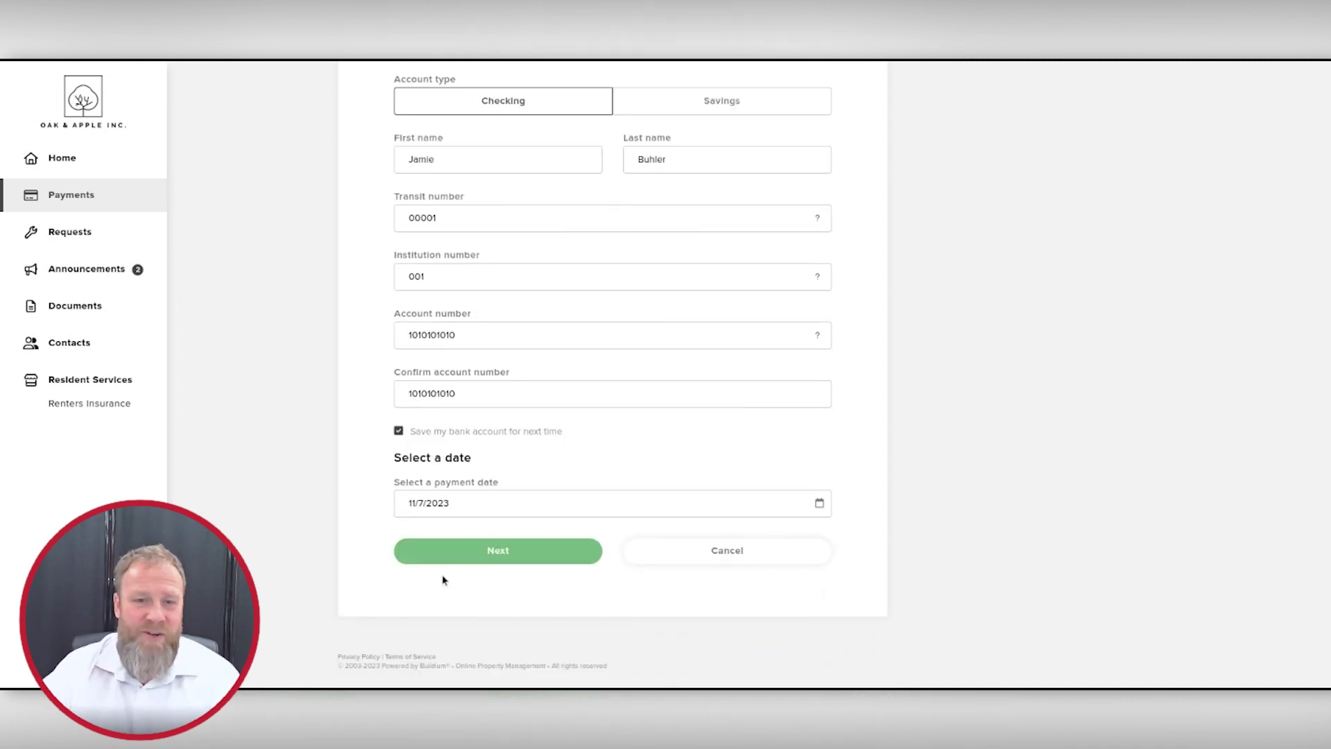
pyautogui.click(489, 555)
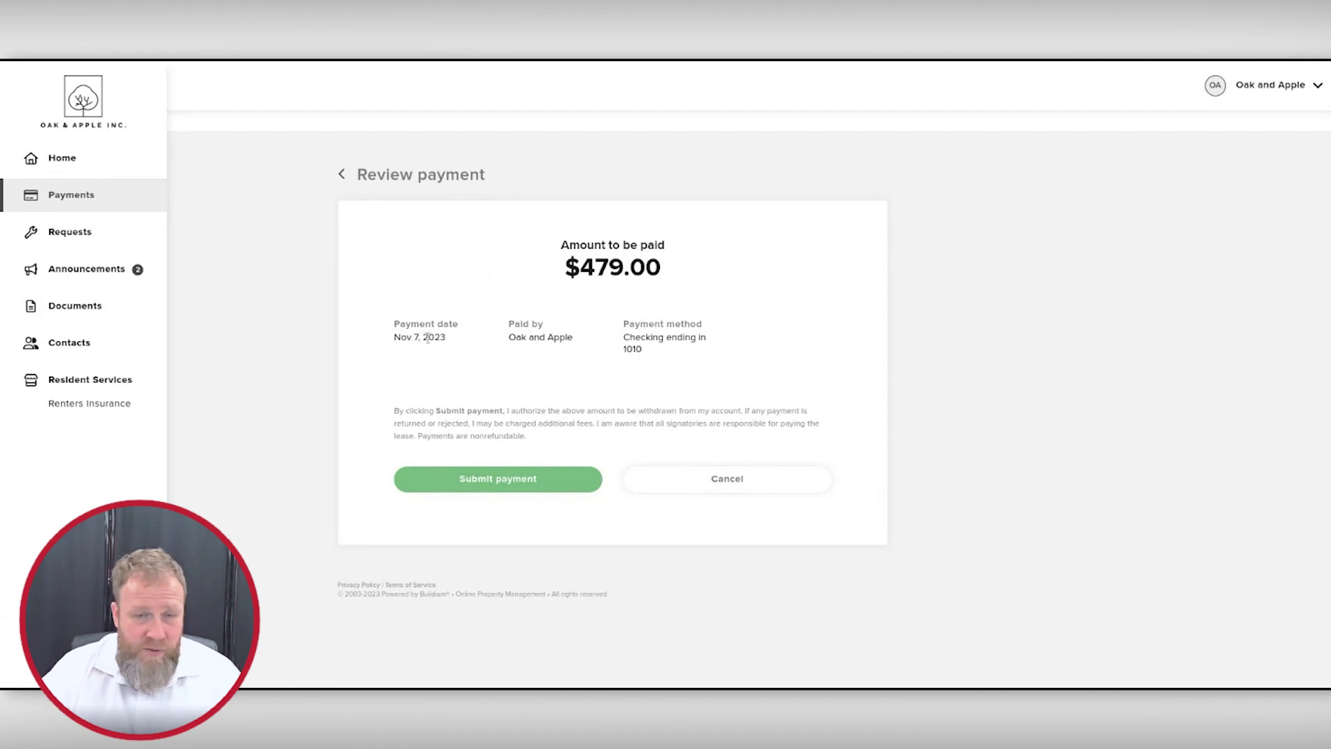
pyautogui.click(340, 174)
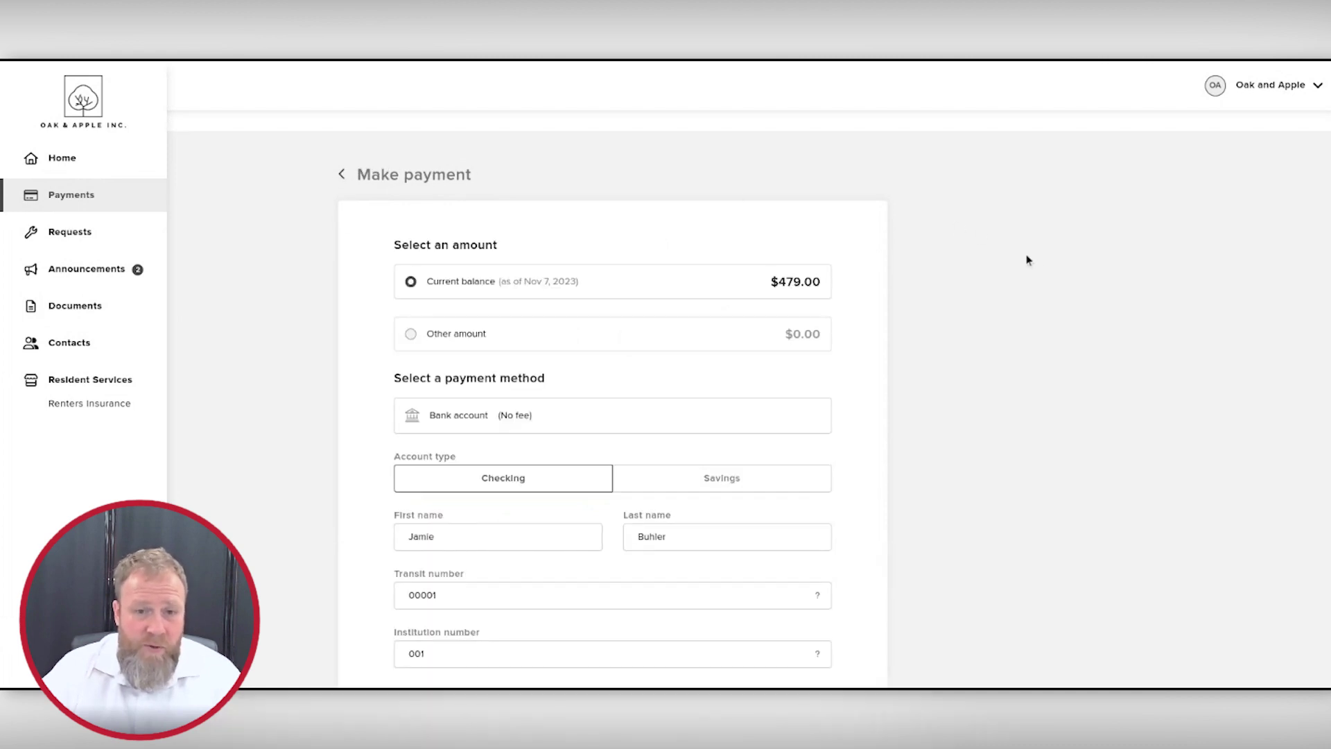
# Step: Keep the payment date 11/7/2023 and leave Save my bank account ticked
pyautogui.scroll(-5, 445, 512)
pyautogui.click(819, 502)
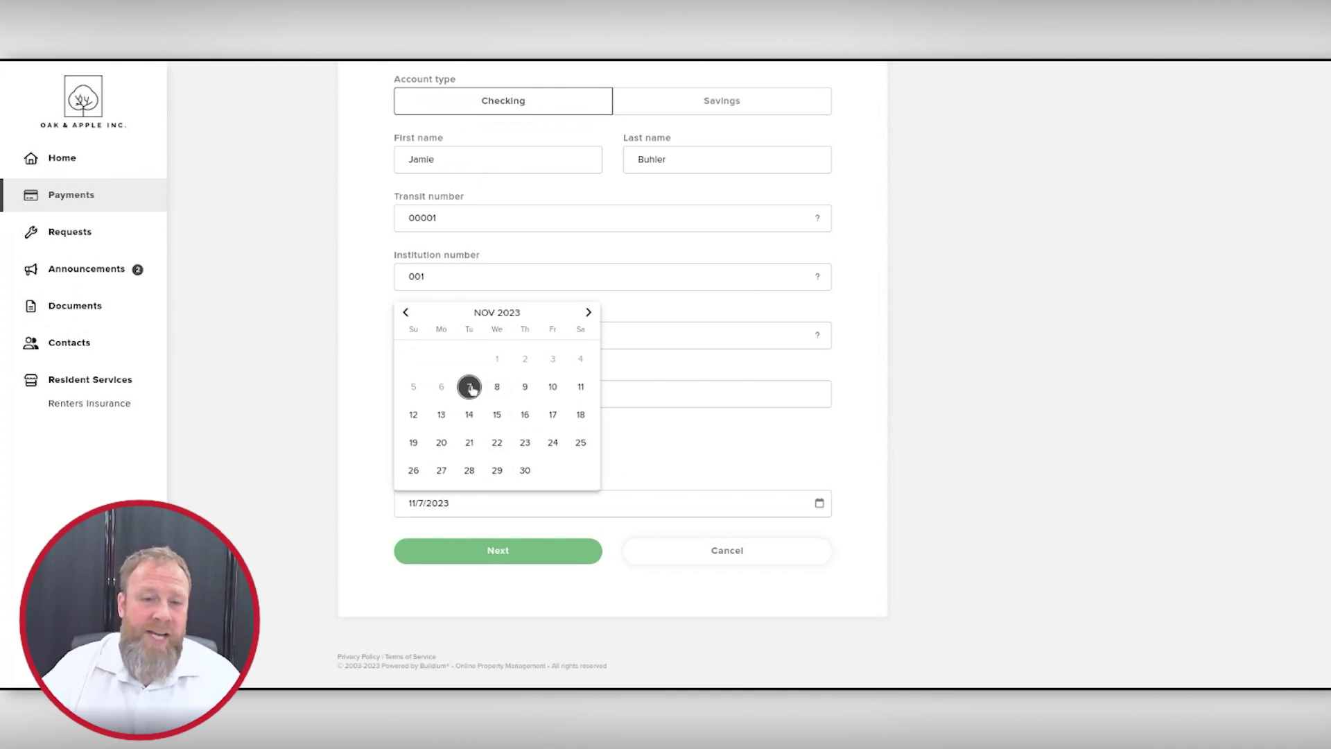
pyautogui.click(471, 389)
pyautogui.click(399, 431)
pyautogui.click(399, 432)
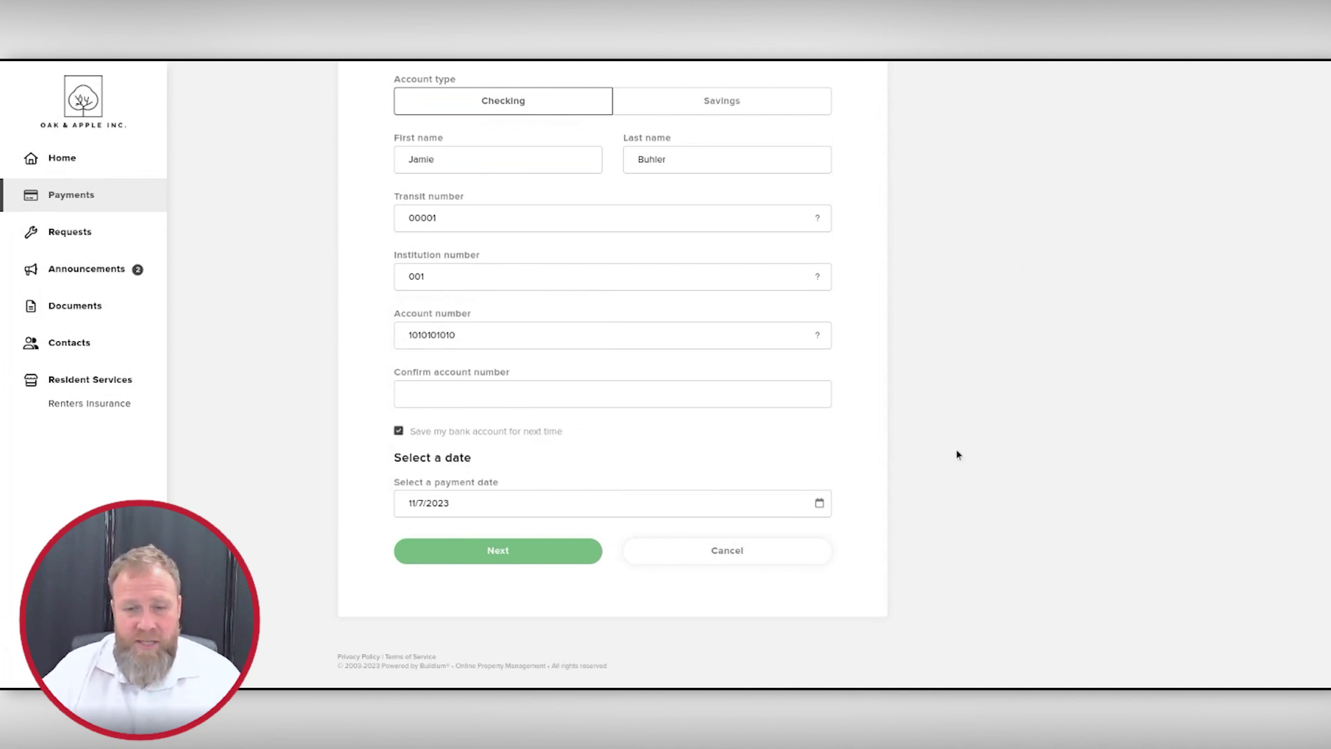
# Step: Try an other amount of $45.00, then switch back to the full $479.00 balance
pyautogui.scroll(5, 942, 453)
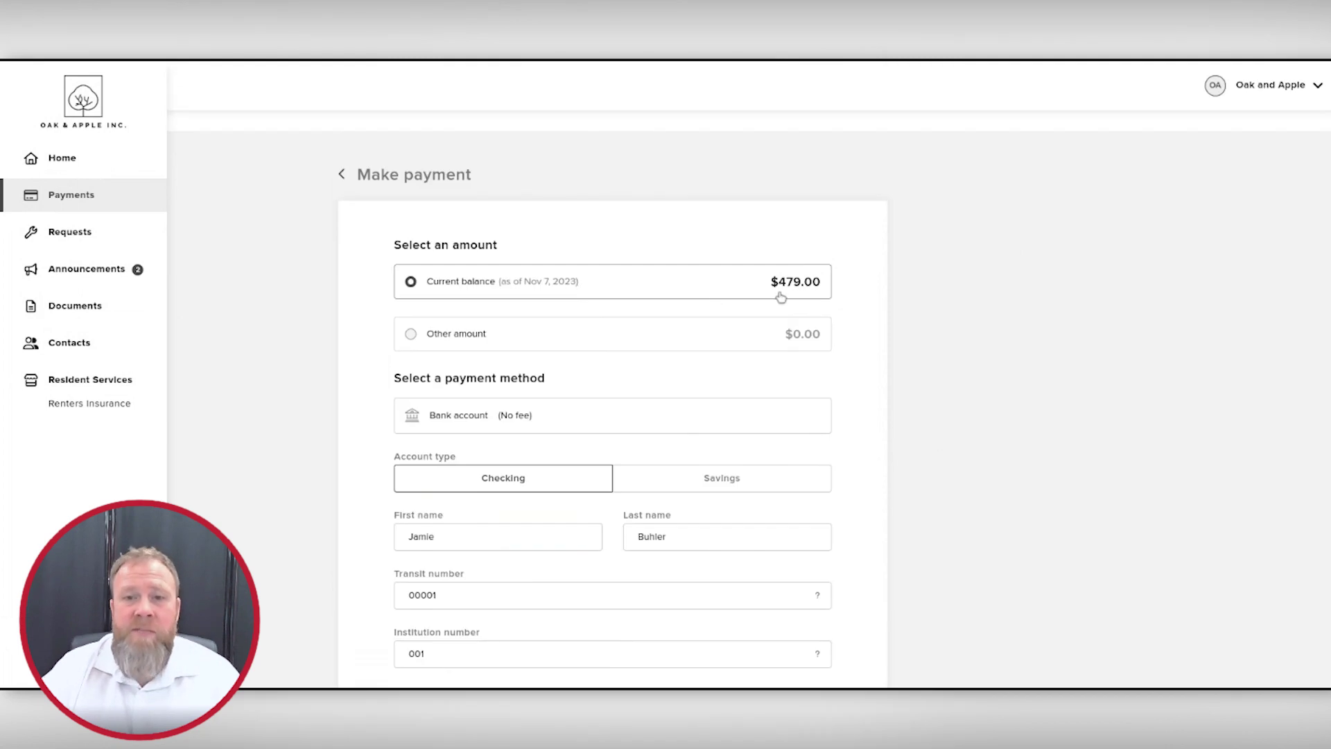
pyautogui.click(412, 335)
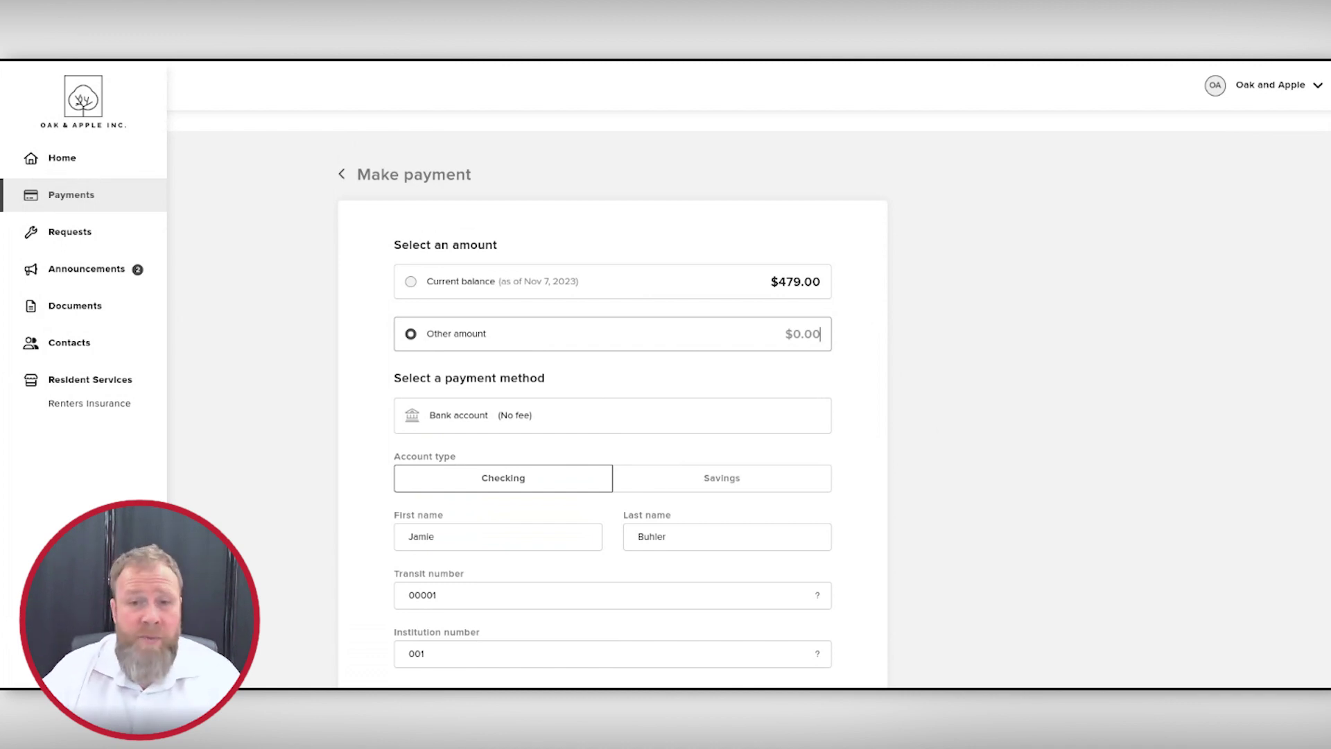
pyautogui.write('45')
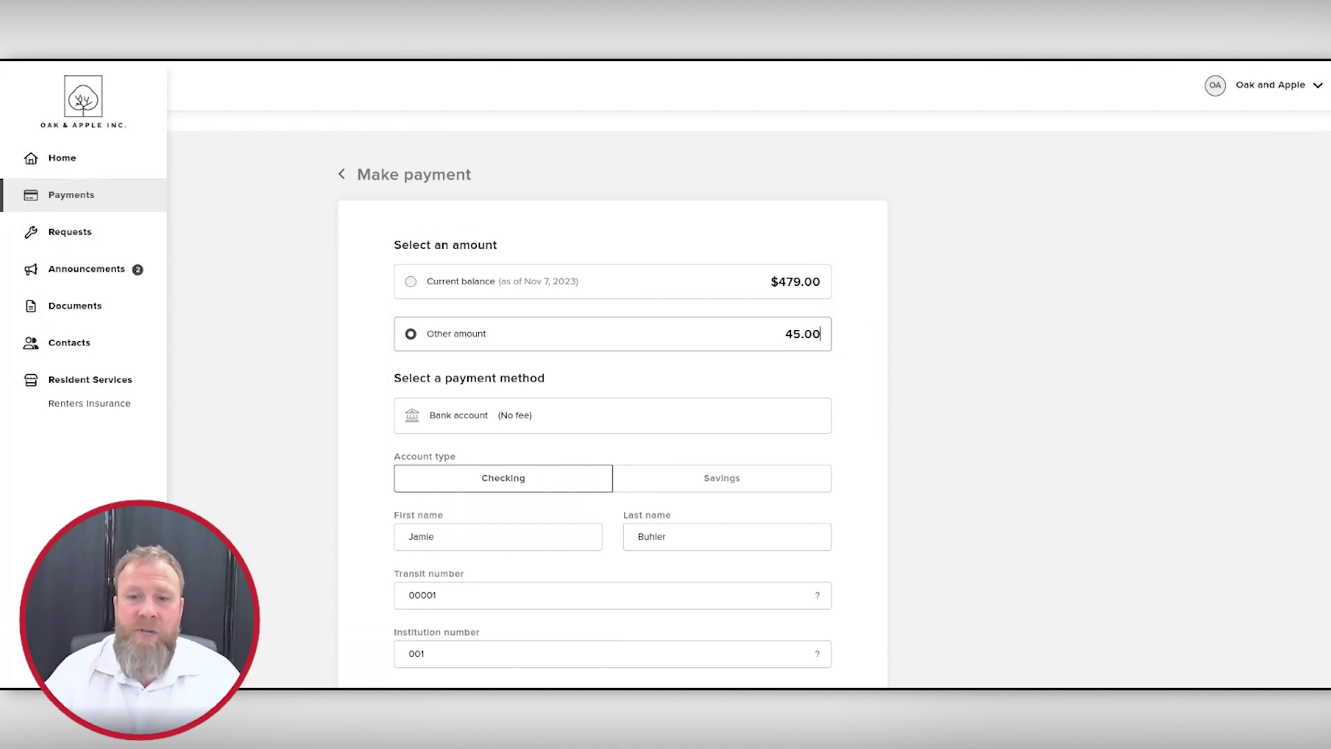
pyautogui.click(1046, 374)
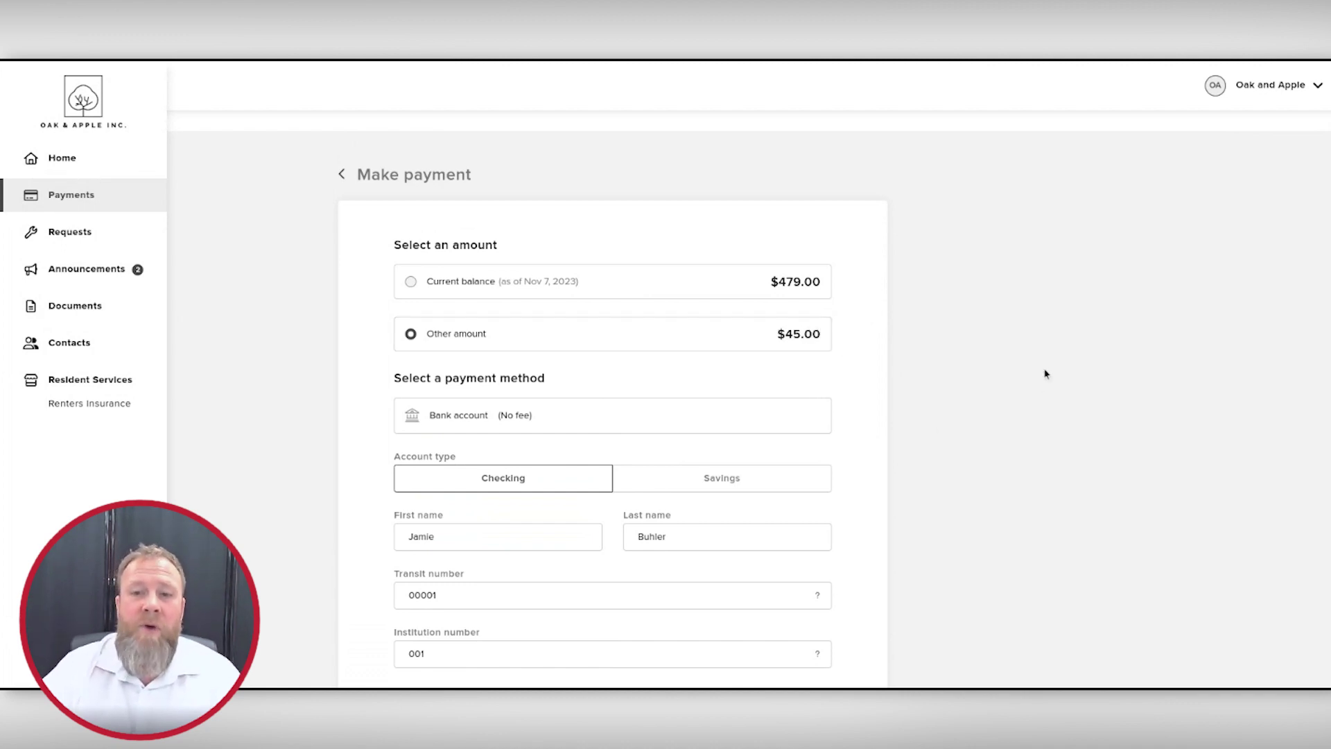
pyautogui.click(411, 284)
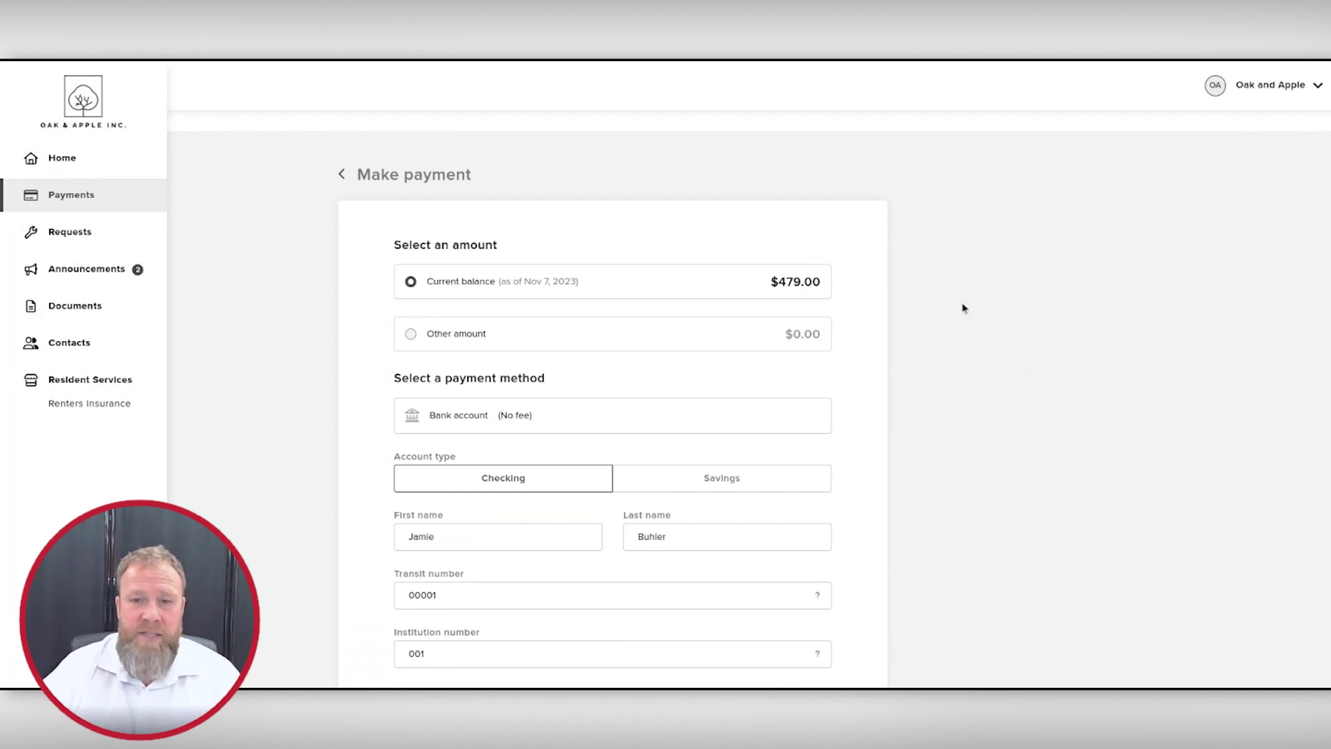
# Step: Fill in the confirm account number field and continue to the payment review
pyautogui.scroll(-5, 704, 196)
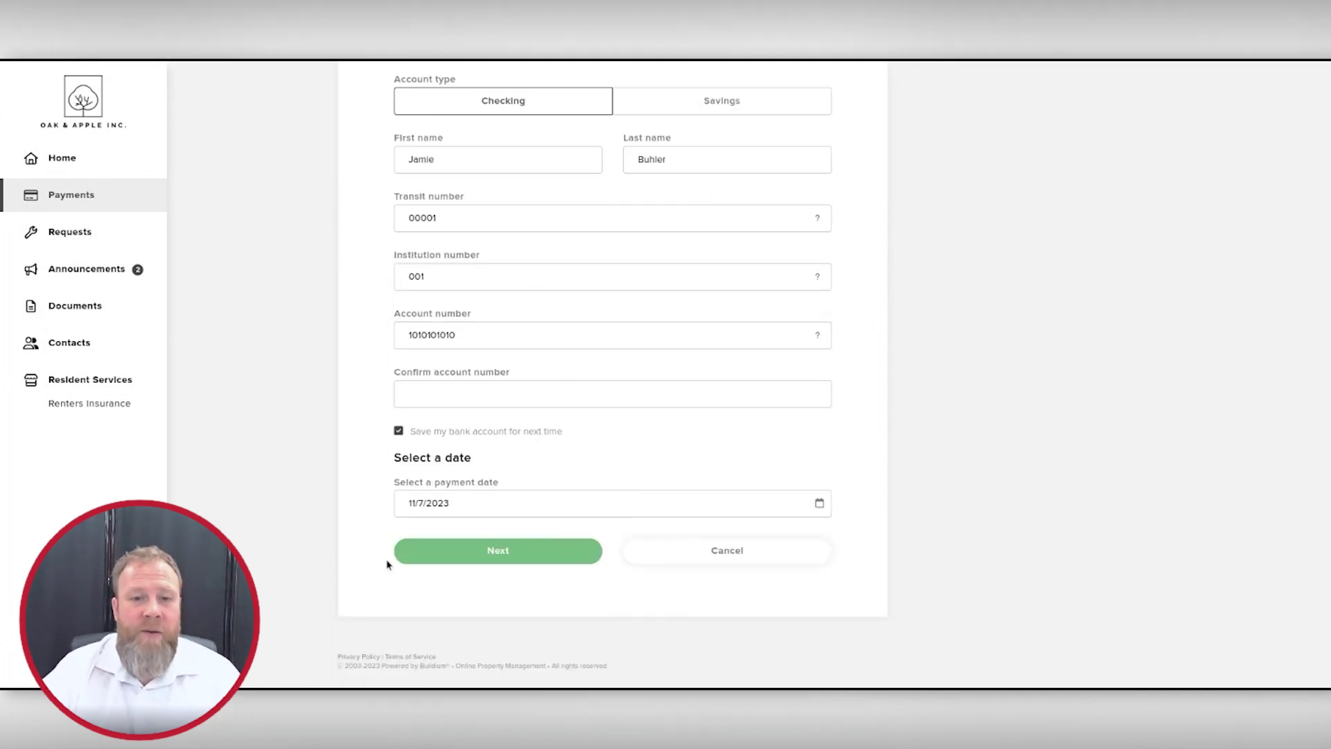
pyautogui.click(475, 552)
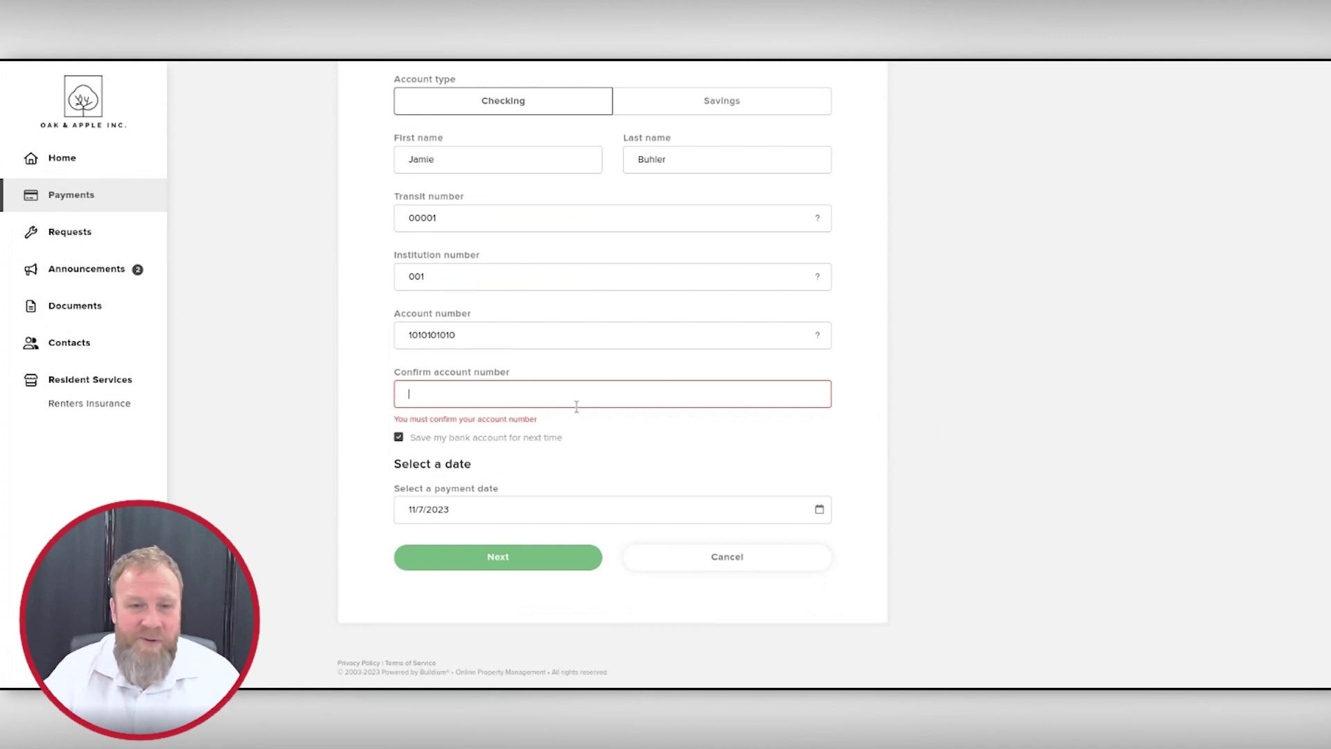
pyautogui.write('1010101010')
pyautogui.click(511, 552)
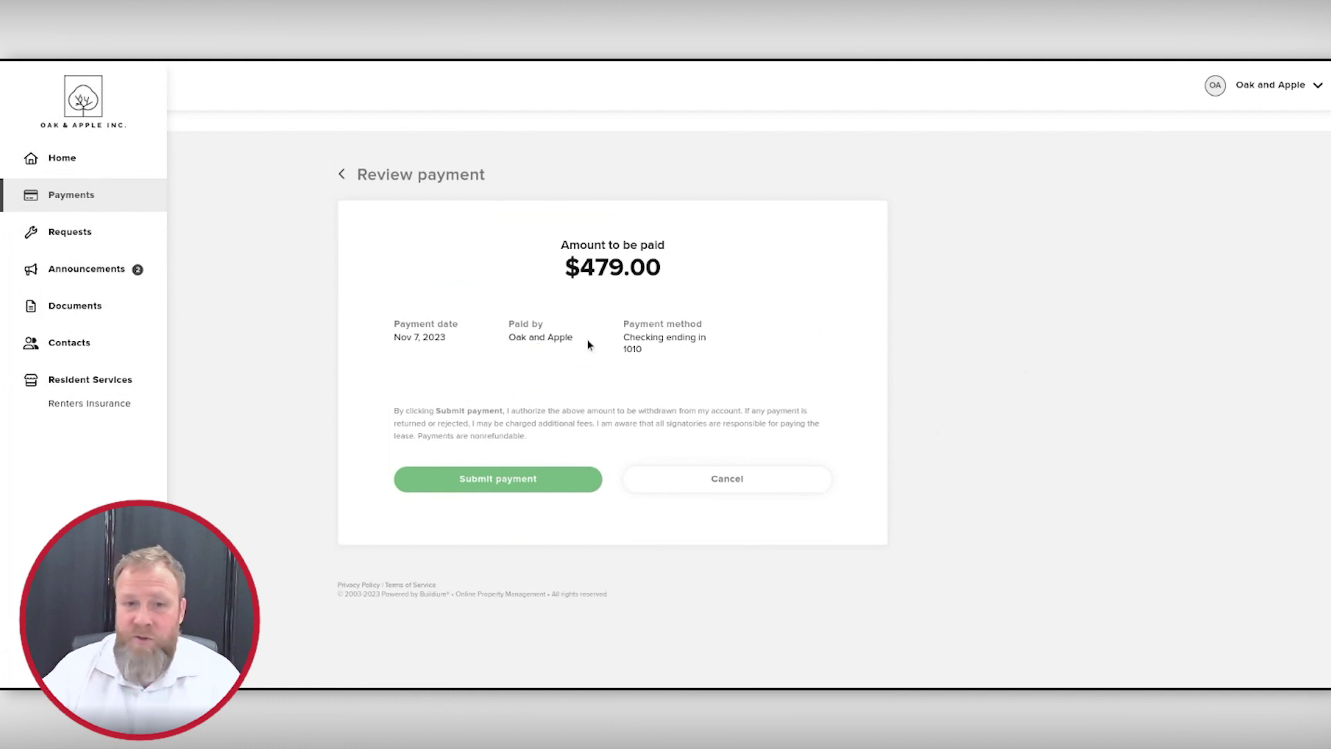
# Step: Submit the $479.00 payment, then return to Home to see a $0.00 balance
pyautogui.click(497, 478)
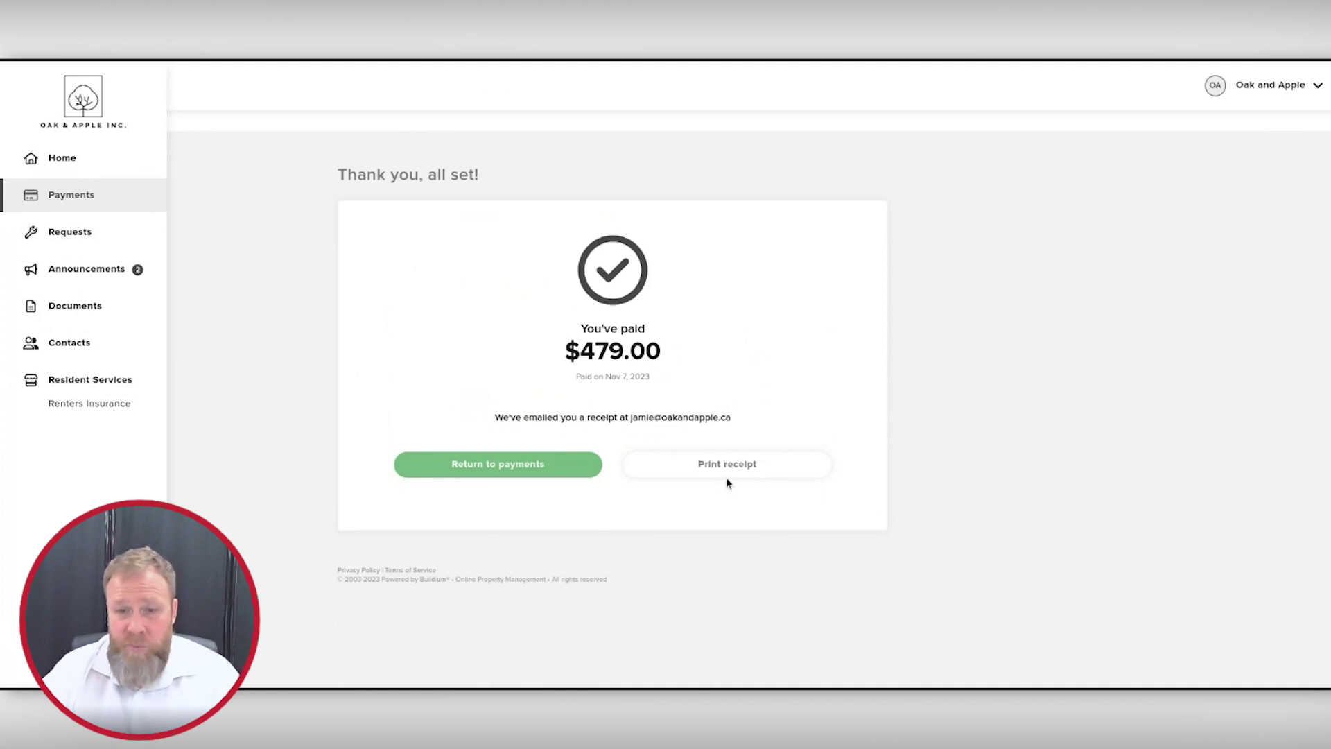
pyautogui.click(495, 465)
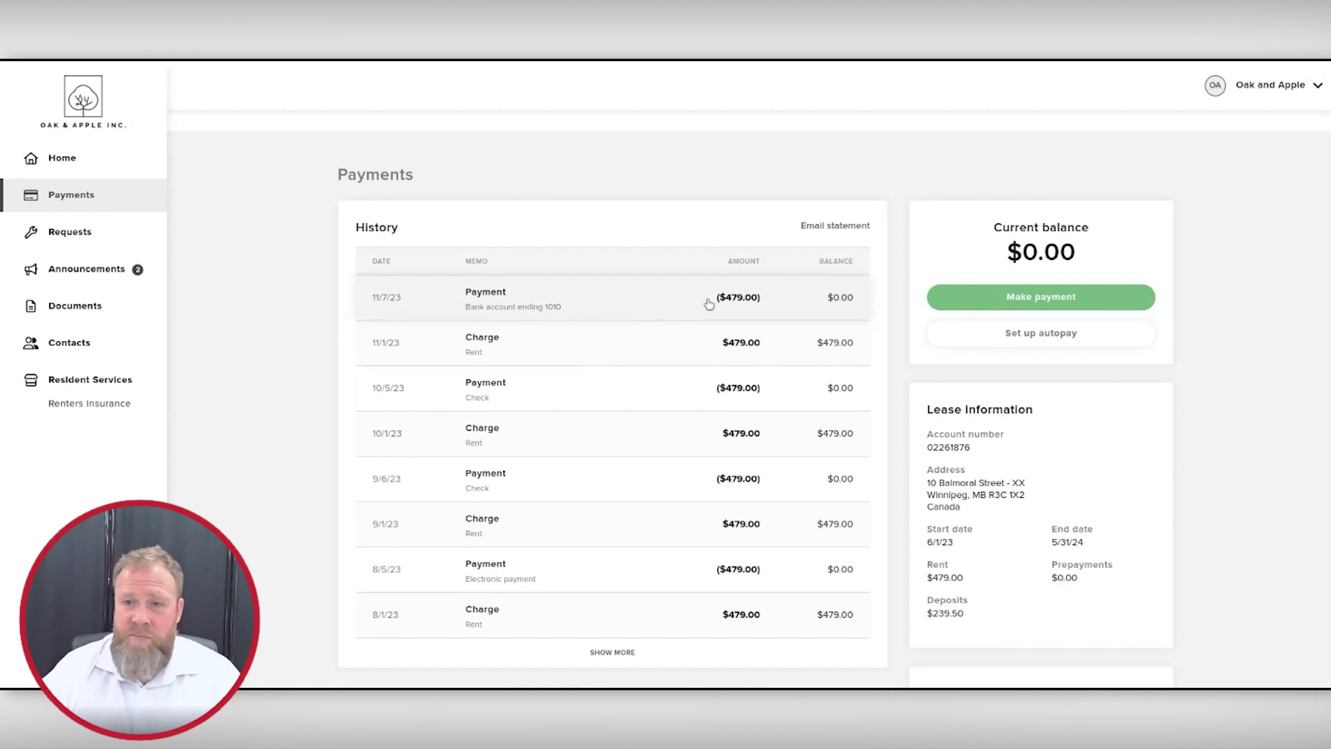
pyautogui.click(61, 161)
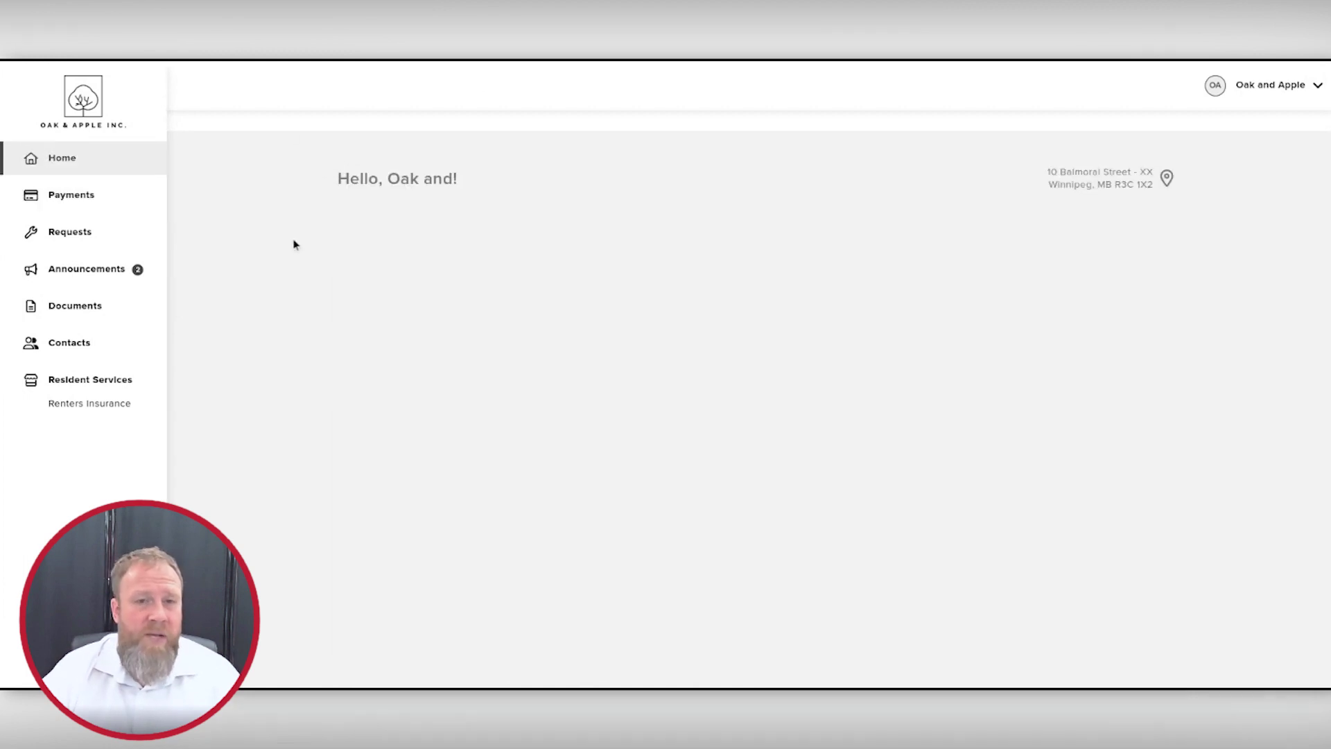